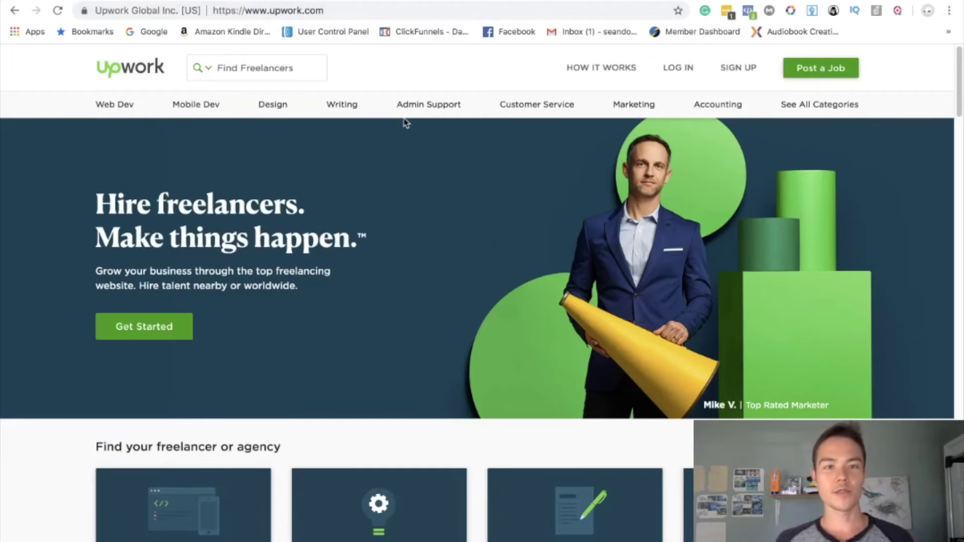
- Sign in and start a new job post for short-term or part-time work
{"action": "left_click", "coordinate": [678, 68]}
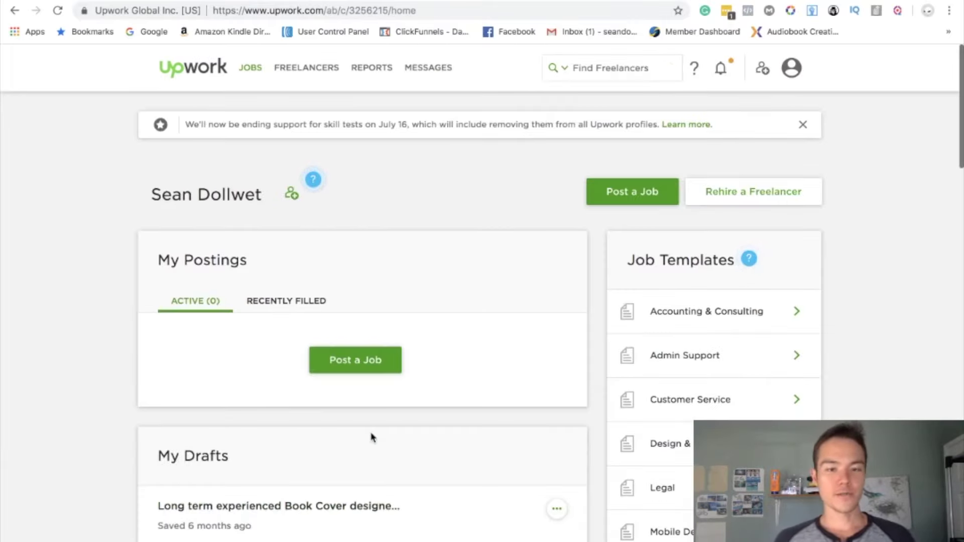
{"action": "left_click", "coordinate": [319, 363]}
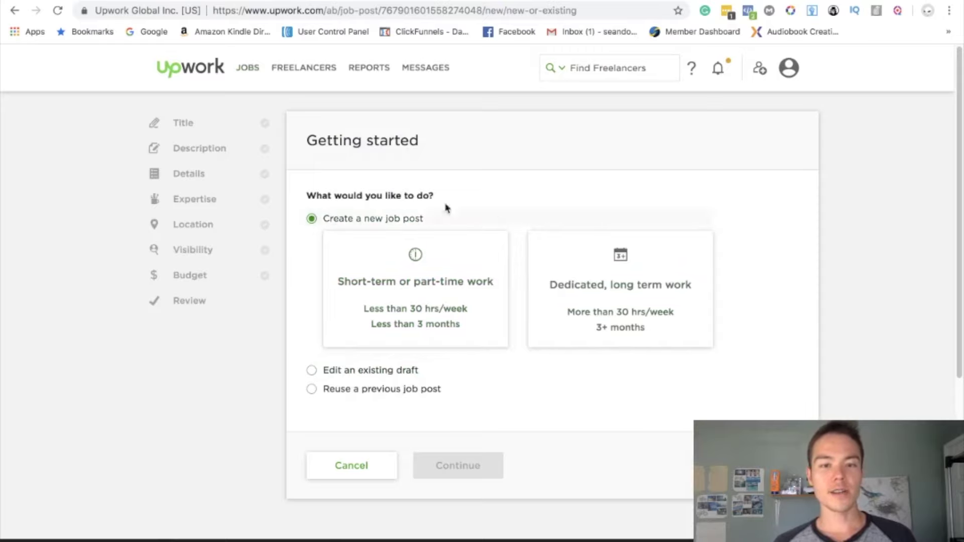
{"action": "left_click", "coordinate": [438, 284]}
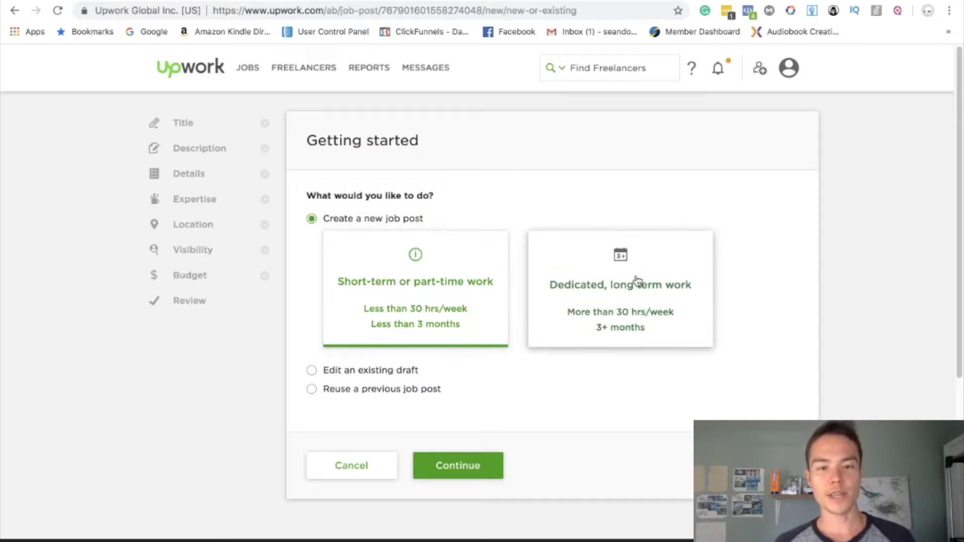
- Title the job 'long-term ghostwriter for ____niche' and set its category to Ghostwriting
{"action": "left_click", "coordinate": [450, 474]}
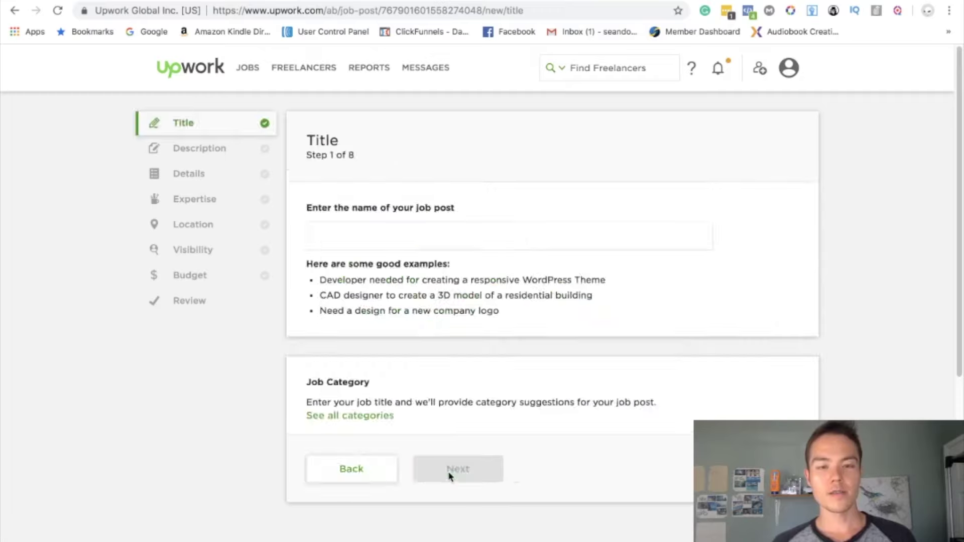
{"action": "left_click", "coordinate": [350, 223]}
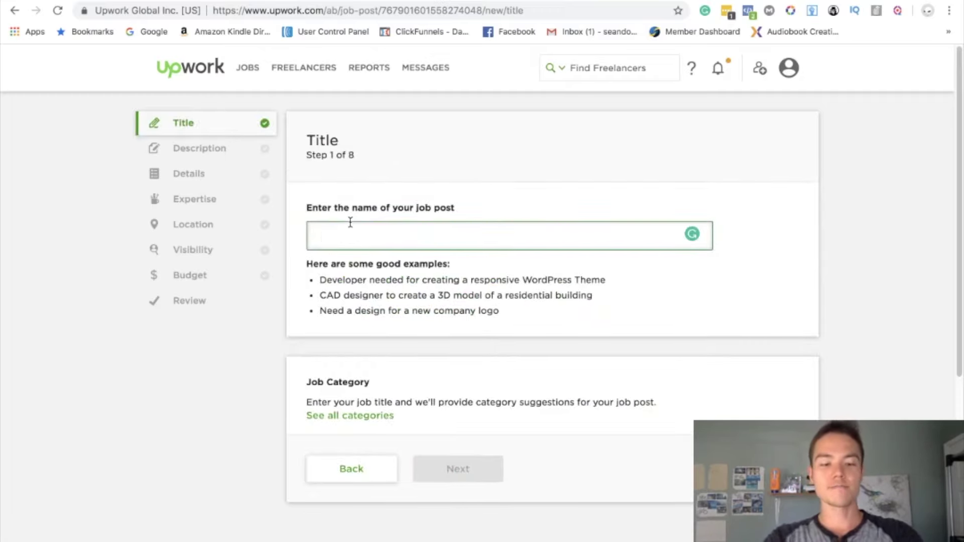
{"action": "type", "text": "long"}
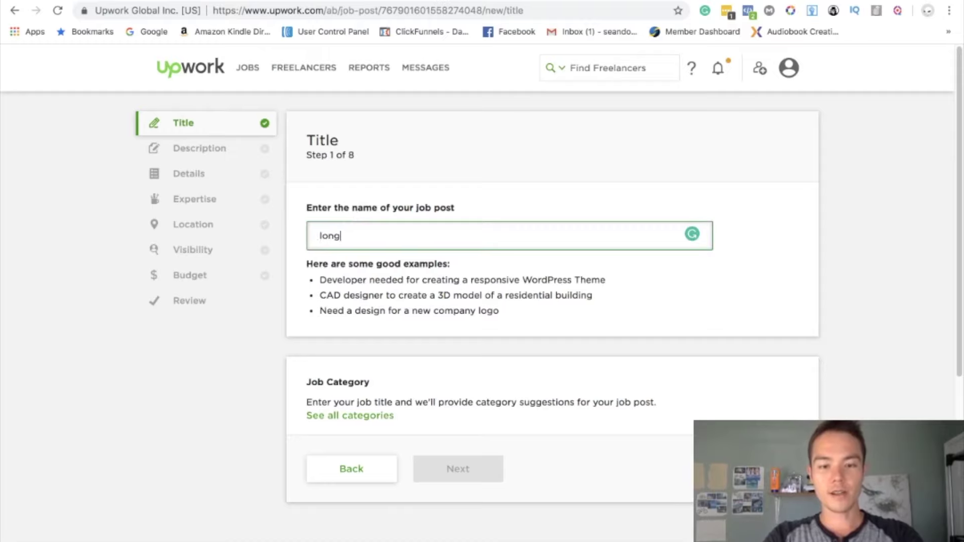
{"action": "type", "text": "-term ghostr"}
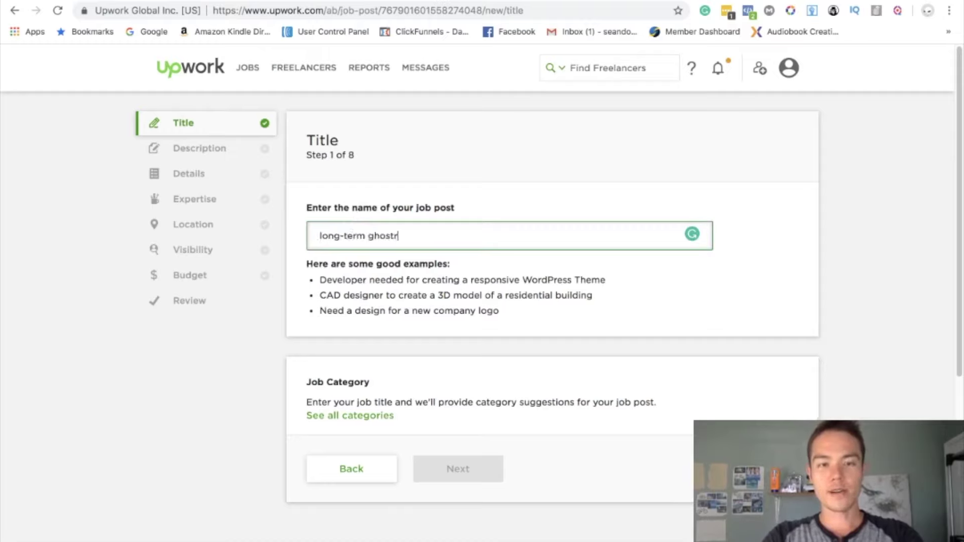
{"action": "key", "text": "BackSpace"}
{"action": "type", "text": "twriter "}
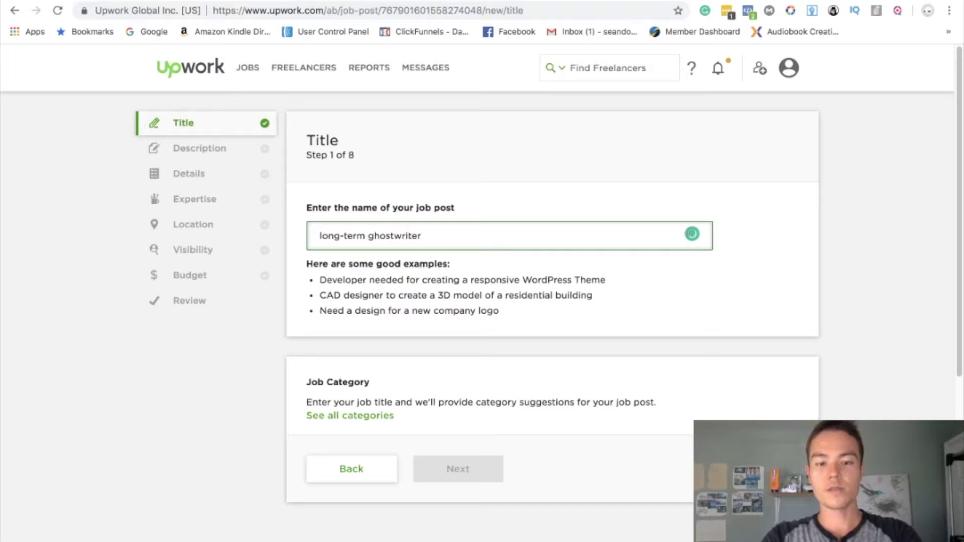
{"action": "type", "text": "for ____niche"}
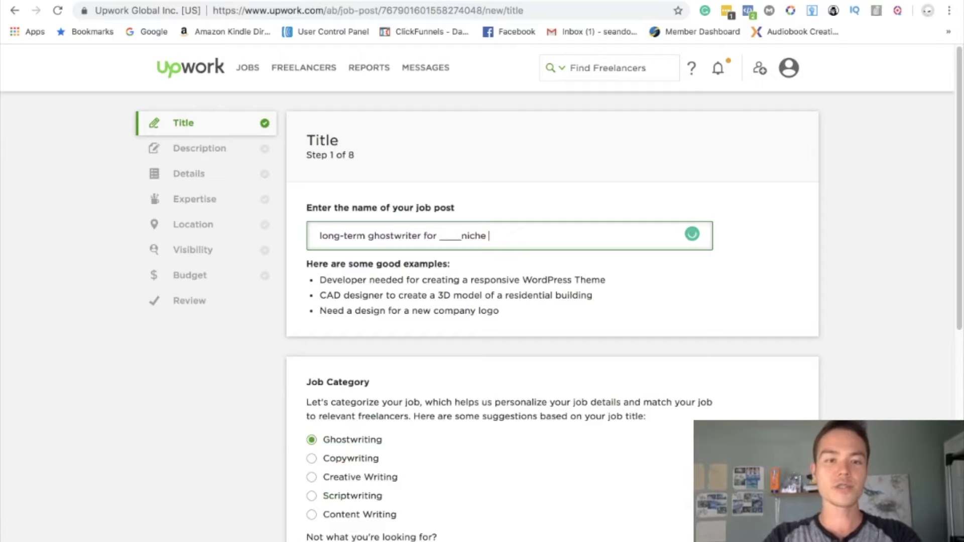
{"action": "scroll", "coordinate": [437, 323], "scroll_direction": "down", "scroll_amount": 3}
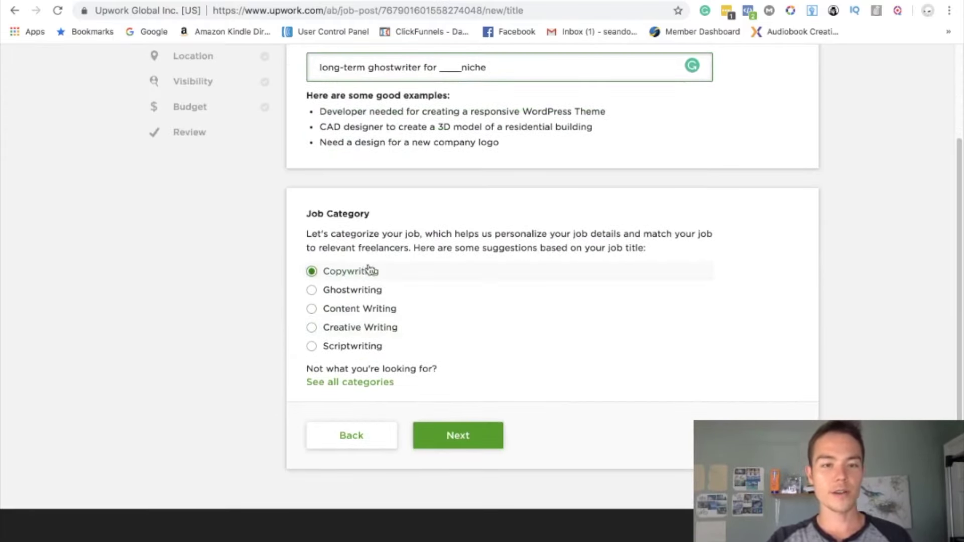
{"action": "left_click", "coordinate": [369, 289]}
{"action": "left_click", "coordinate": [461, 437]}
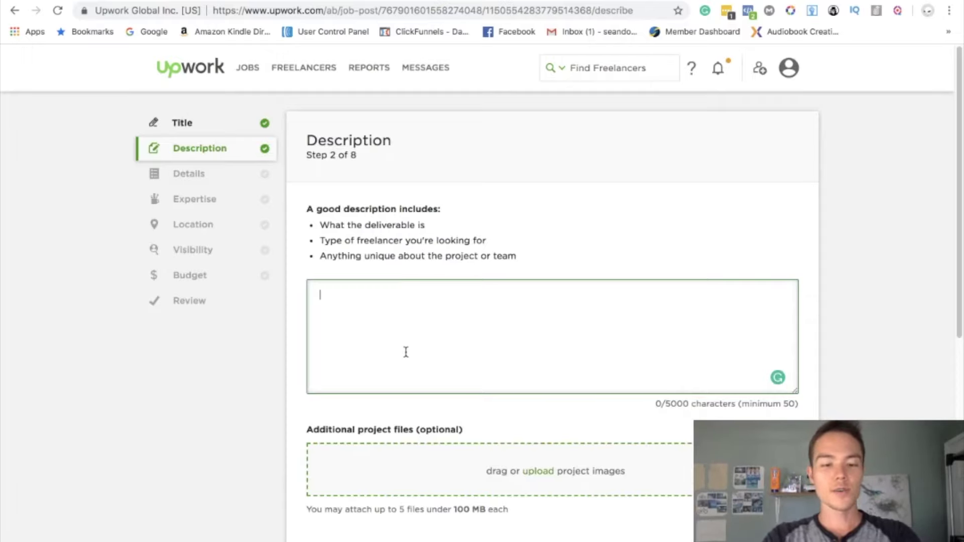
- Write an opening asking for a long-term business-niche ghostwriter, plus topics and a Requirements heading
{"action": "type", "text": "I'm "}
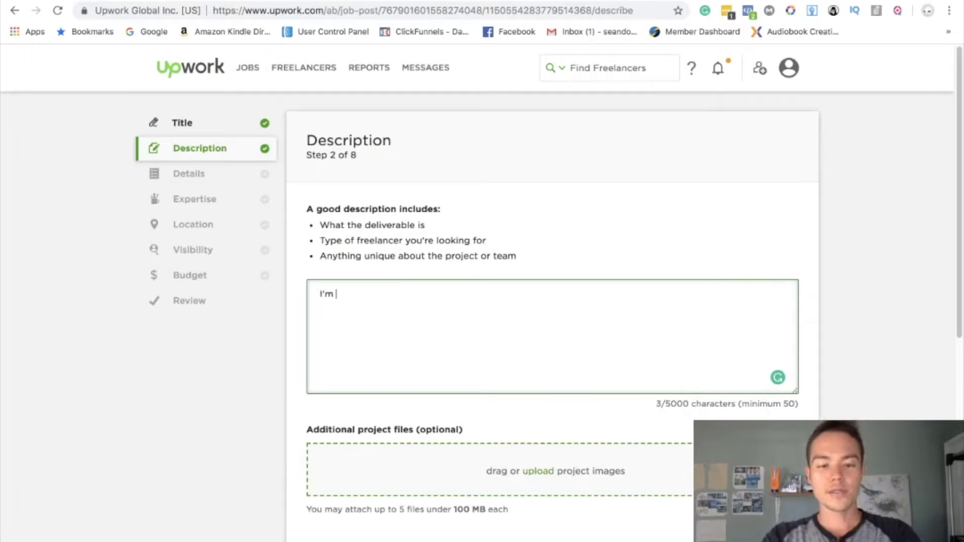
{"action": "type", "text": "looking f"}
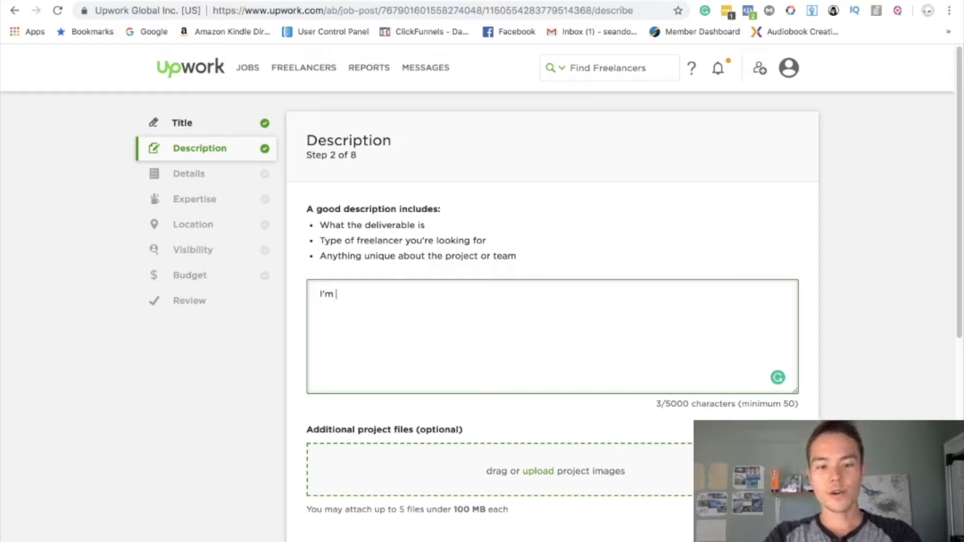
{"action": "type", "text": "or "}
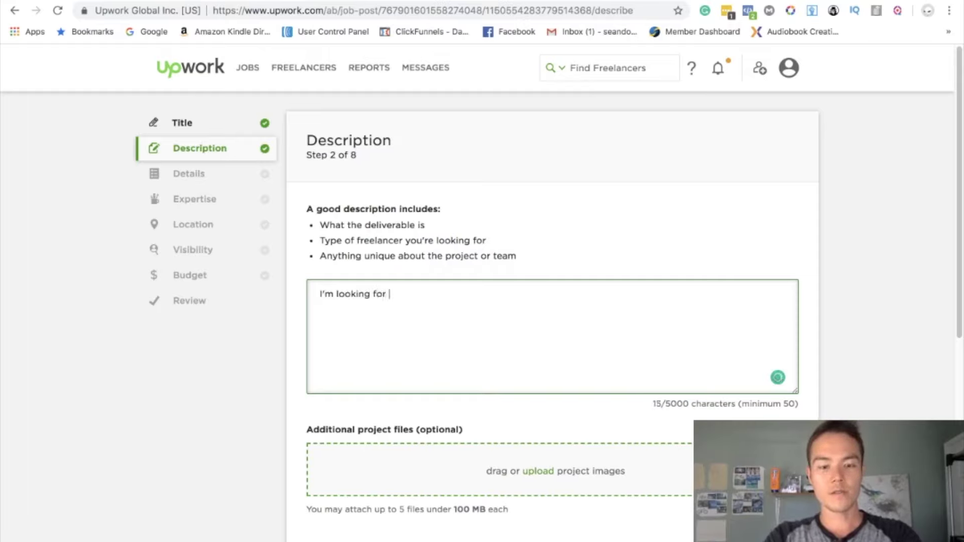
{"action": "type", "text": "a ghost writ"}
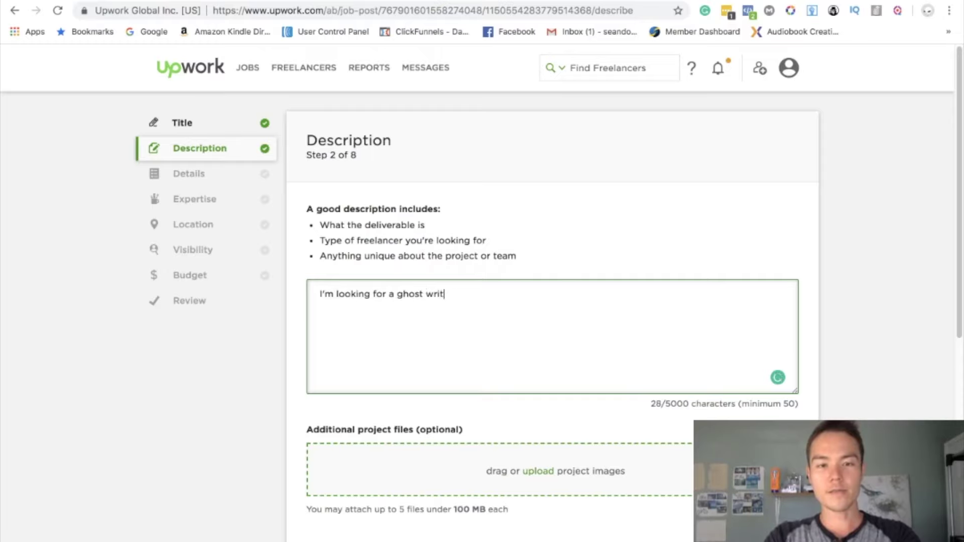
{"action": "type", "text": "er I can work for long-term"}
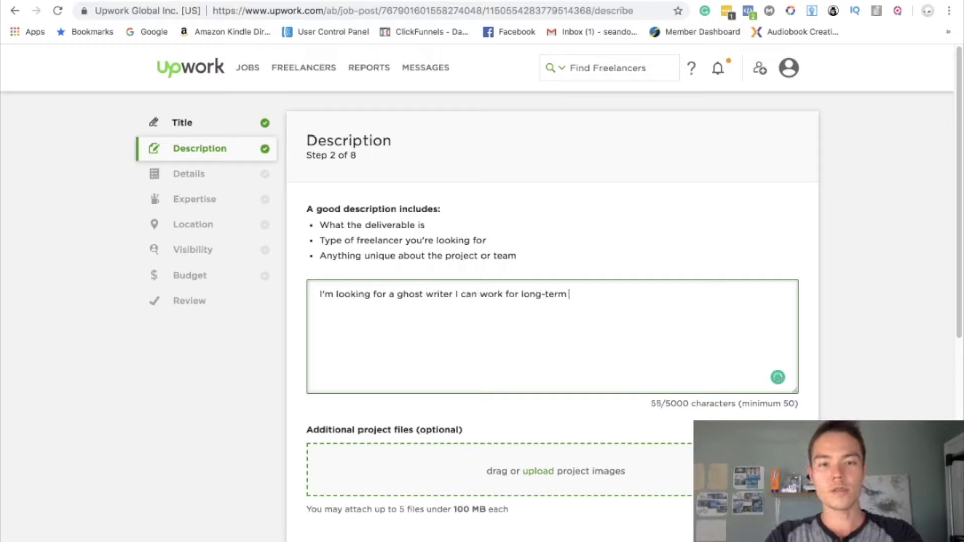
{"action": "type", "text": " wh0"}
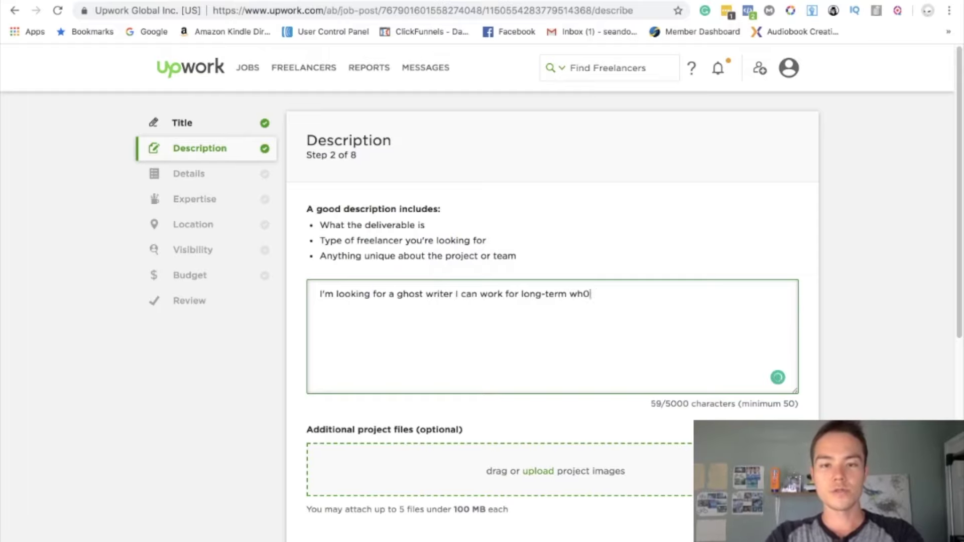
{"action": "key", "text": "BackSpace"}
{"action": "type", "text": "o's exper"}
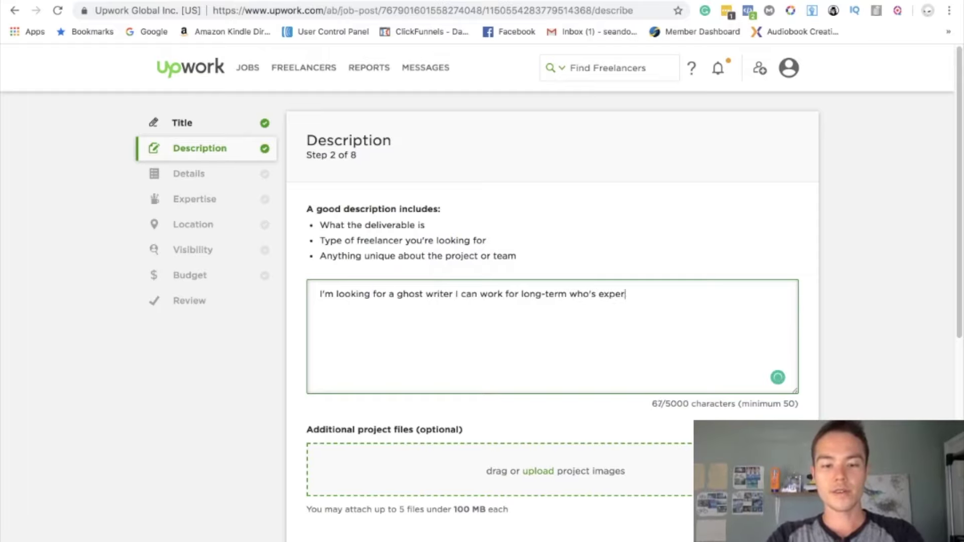
{"action": "type", "text": "ienced in "}
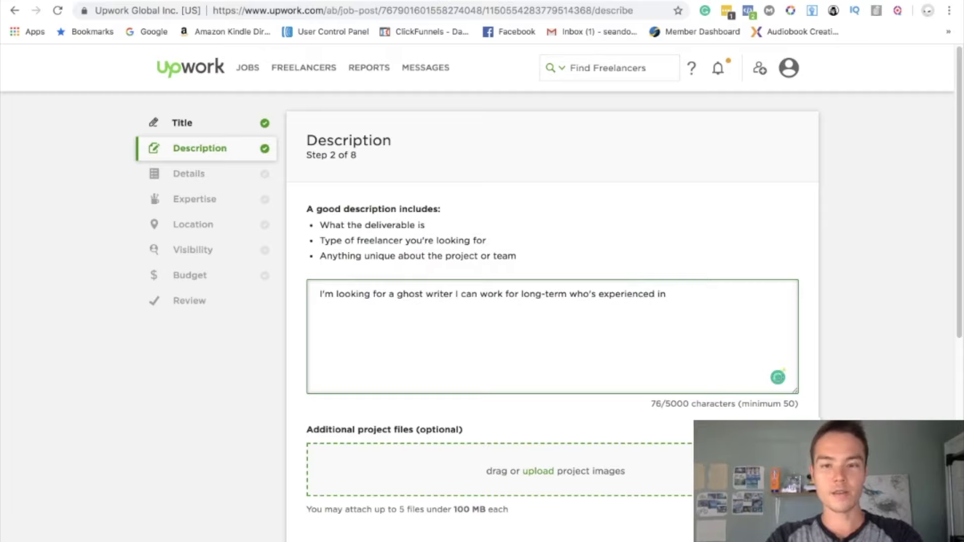
{"action": "type", "text": "writing"}
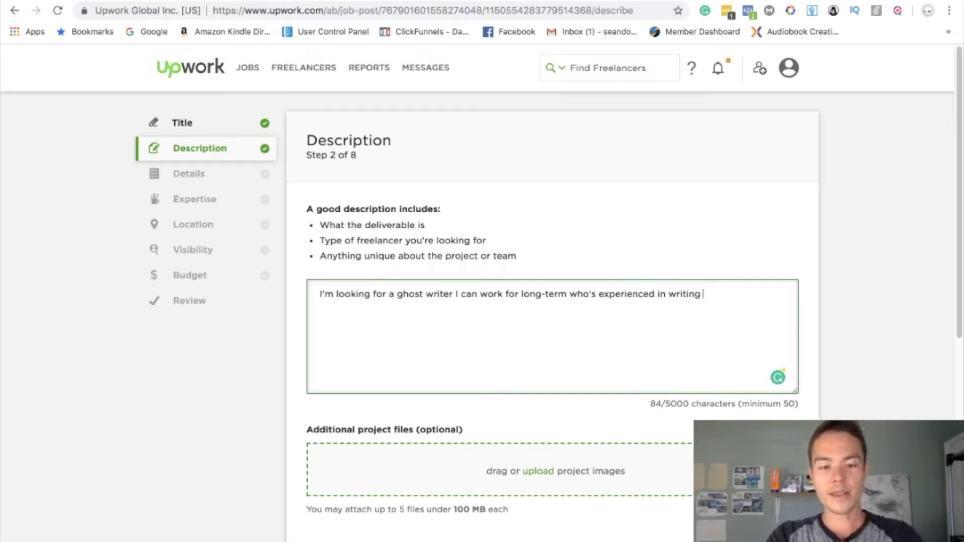
{"action": "type", "text": "in the bus"}
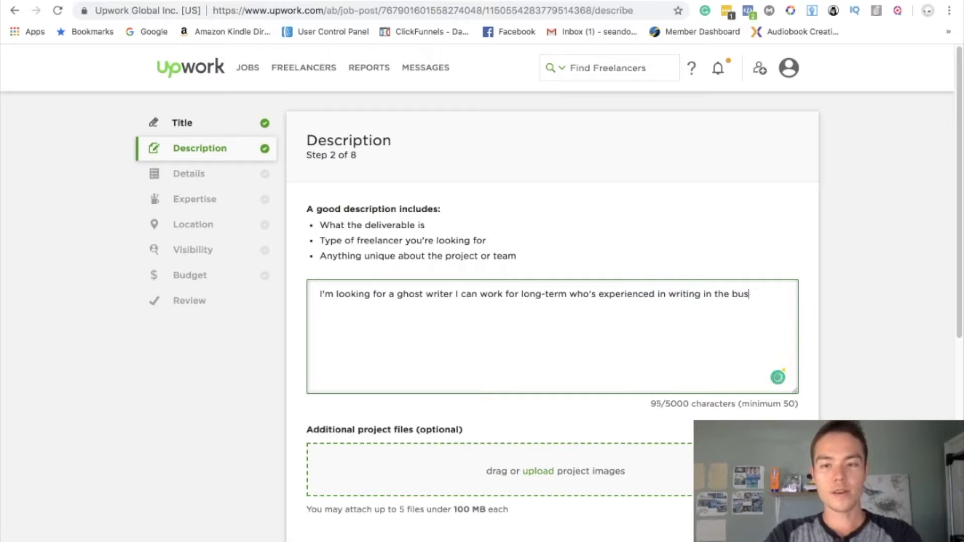
{"action": "type", "text": "iness niche."}
{"action": "key", "text": "Return"}
{"action": "key", "text": "Return"}
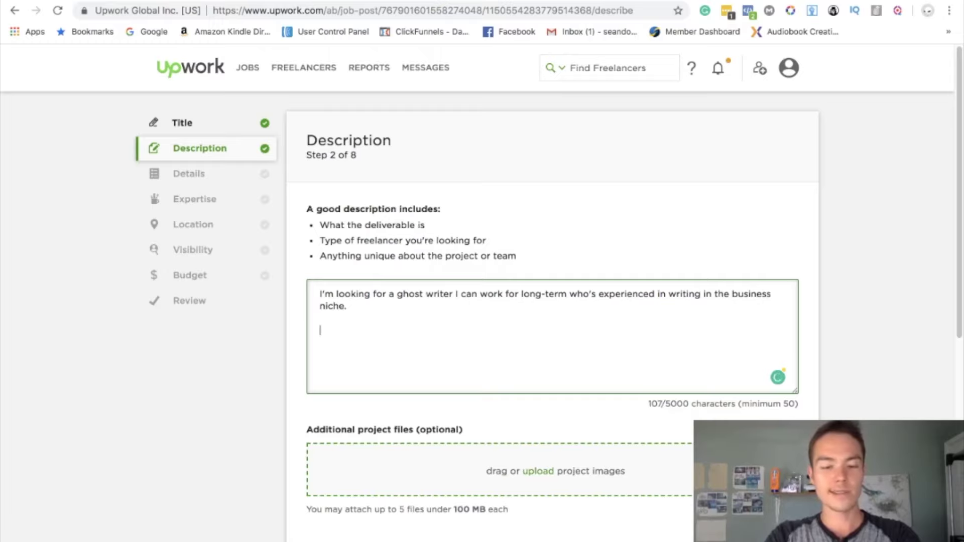
{"action": "type", "text": "Topics in"}
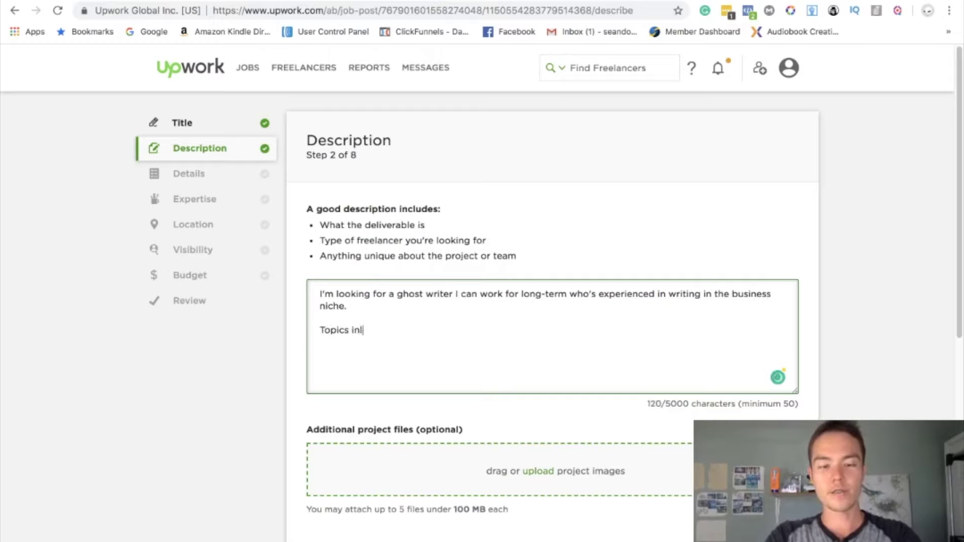
{"action": "type", "text": "cluded "}
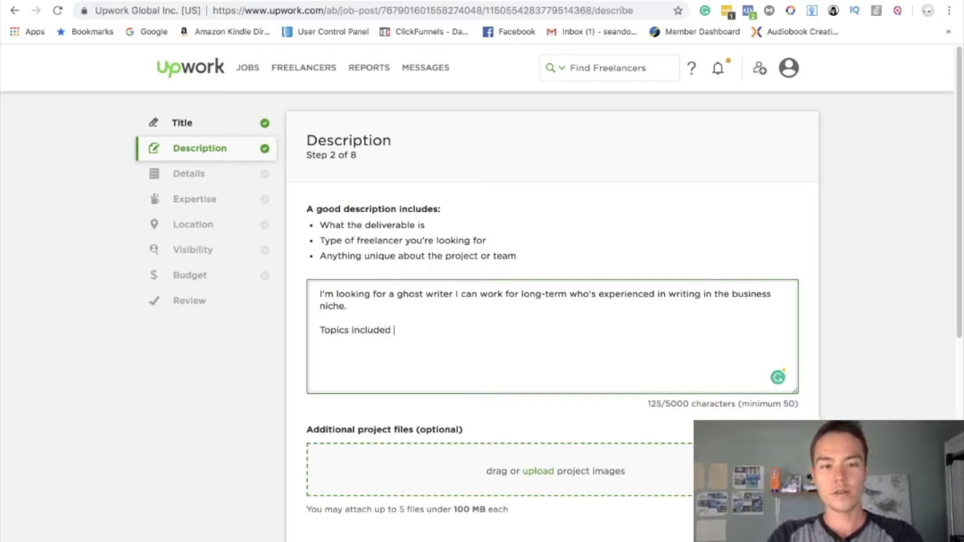
{"action": "type", "text": "but not limi"}
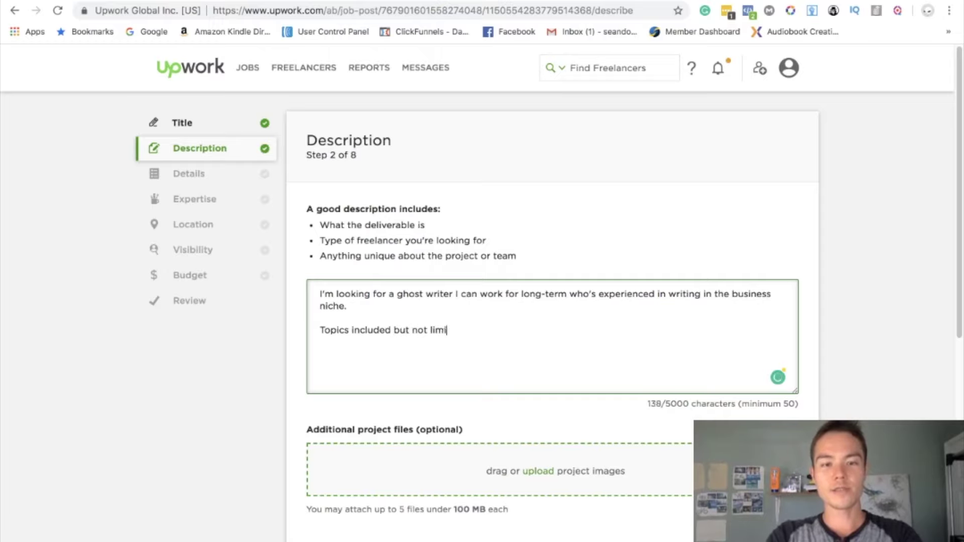
{"action": "type", "text": "ted"}
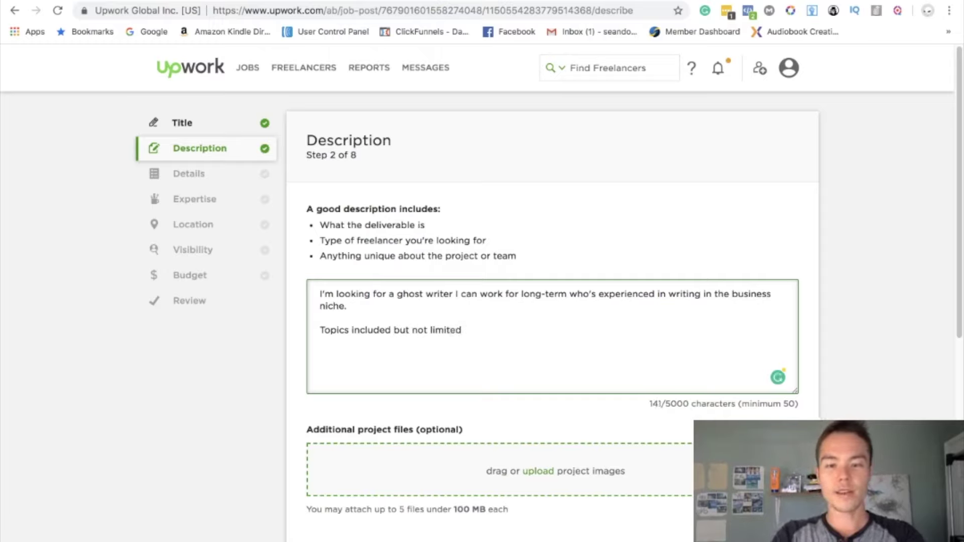
{"action": "type", "text": "\" to: __"}
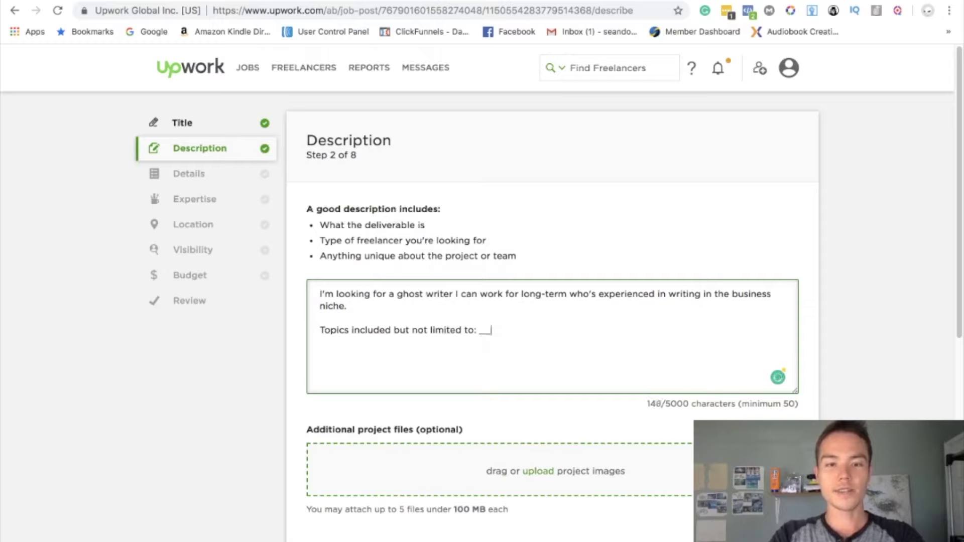
{"action": "type", "text": "____"}
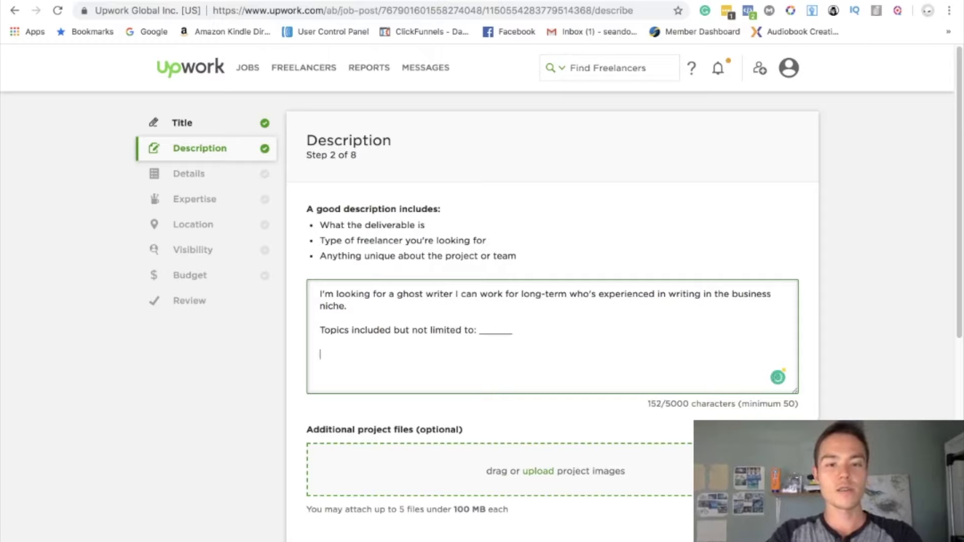
{"action": "type", "text": "Requirements"}
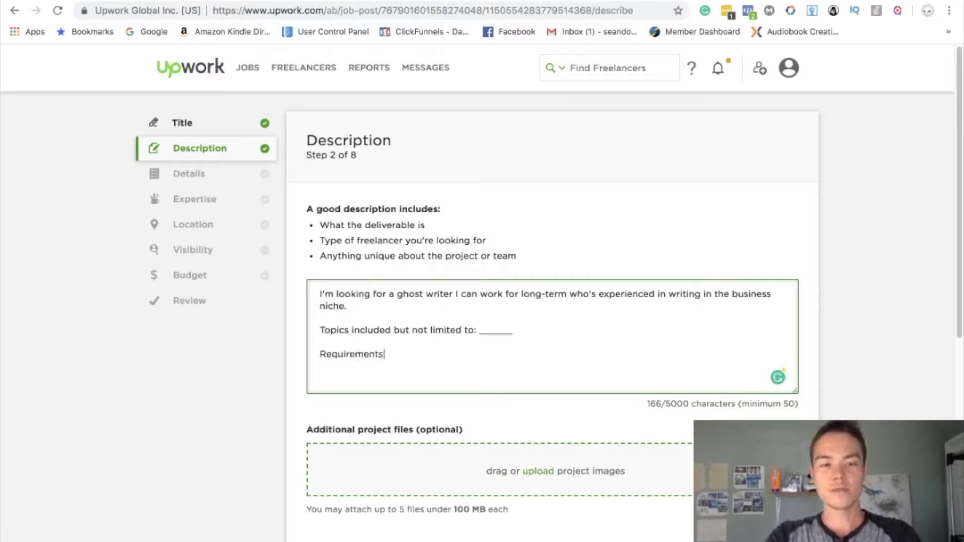
- List requirements for personal topic experience and researching and writing an original book
{"action": "key", "text": "Return"}
{"action": "type", "text": "- Must "}
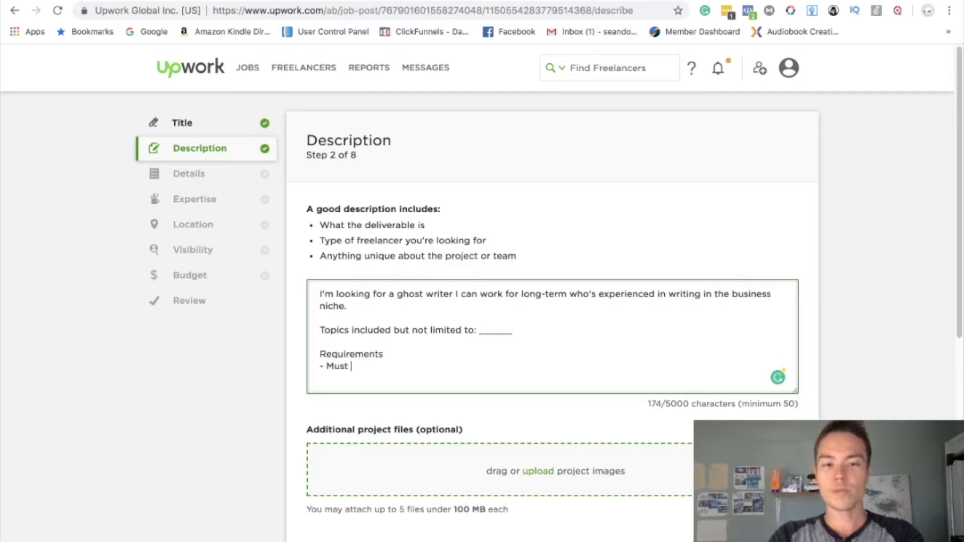
{"action": "type", "text": "have personal "}
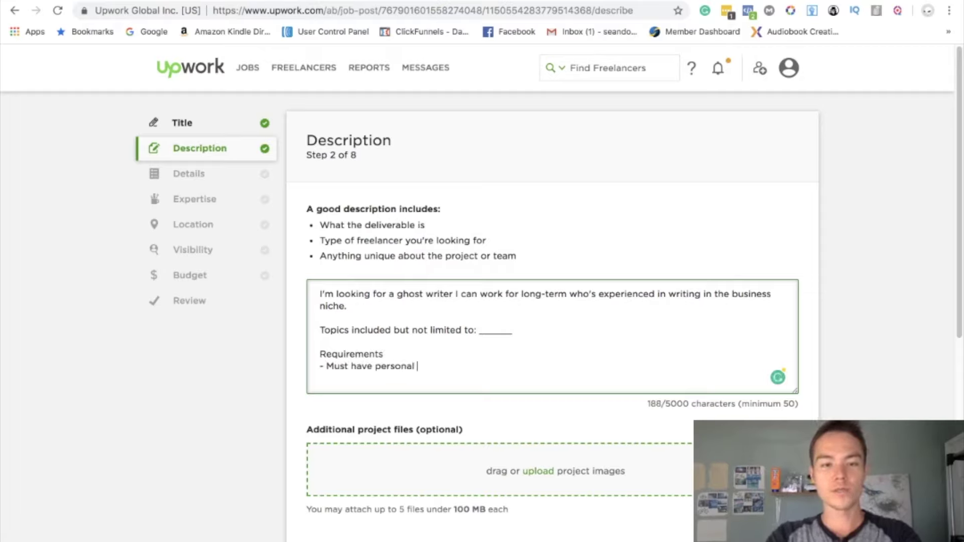
{"action": "type", "text": "experience in the to"}
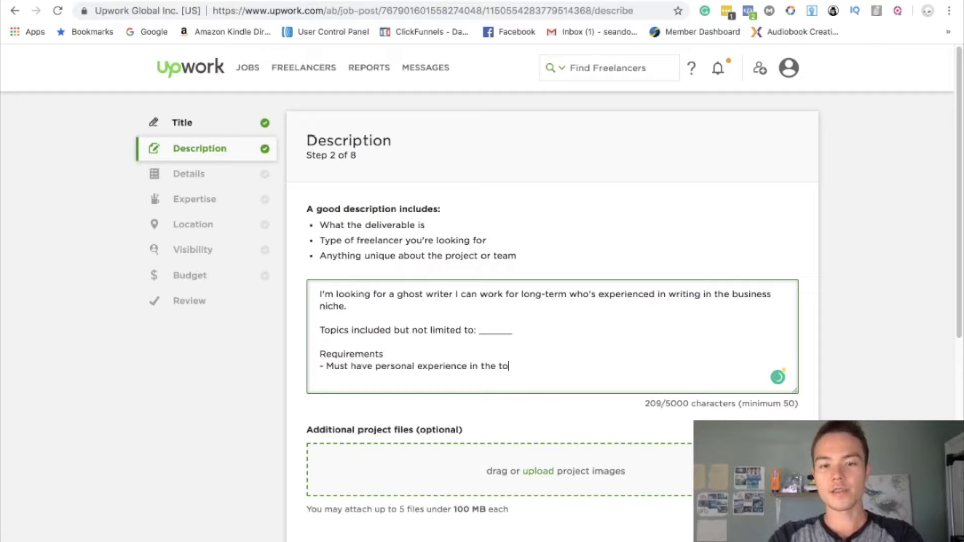
{"action": "type", "text": "pic"}
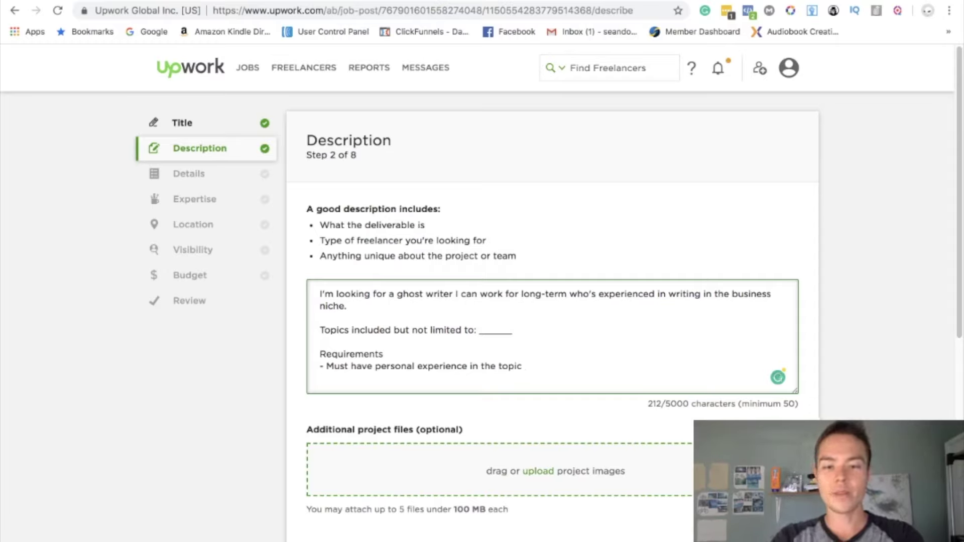
{"action": "type", "text": "B"}
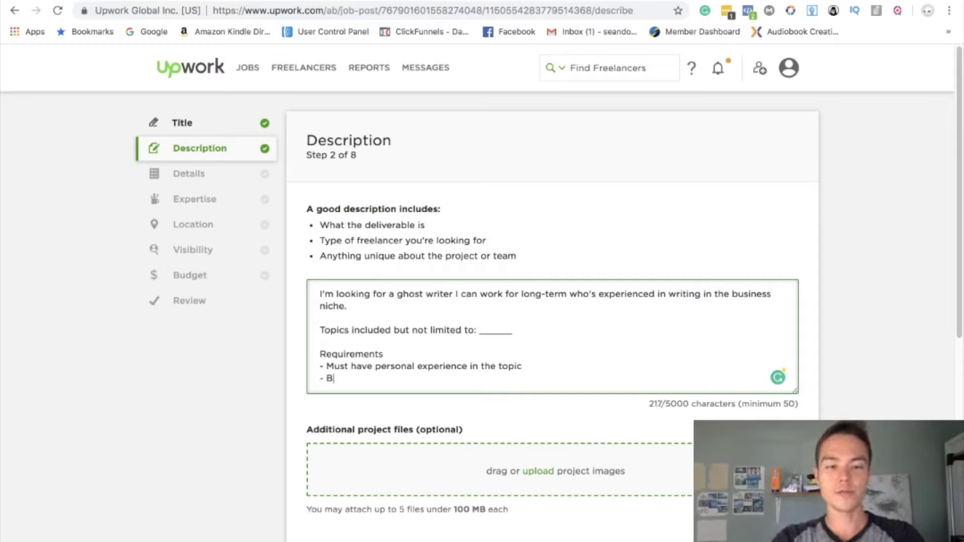
{"action": "type", "text": "e able to"}
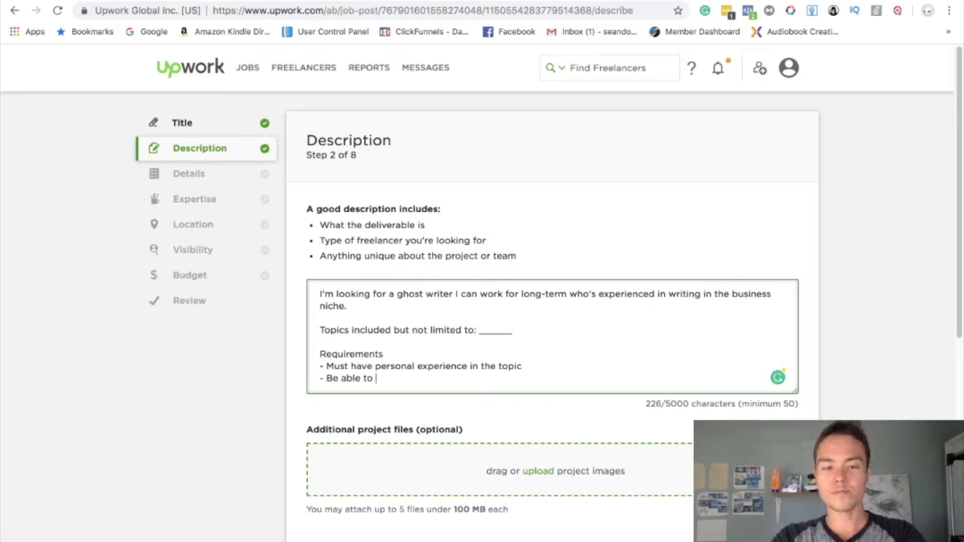
{"action": "type", "text": " reseaer"}
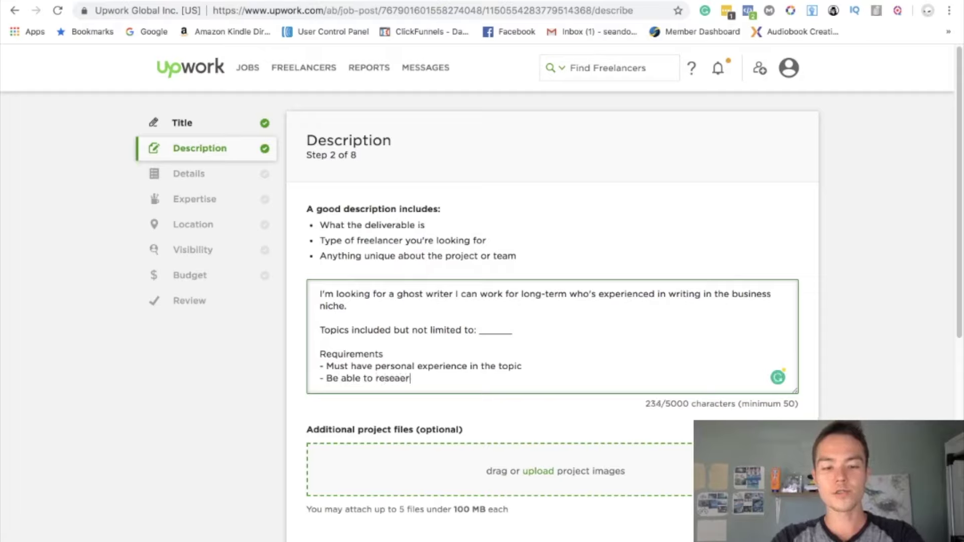
{"action": "type", "text": "ch the topic"}
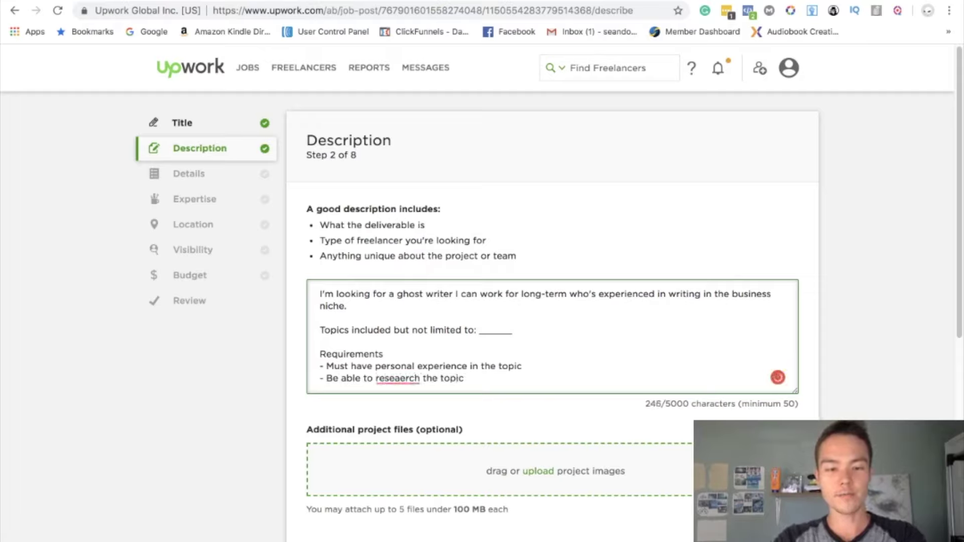
{"action": "type", "text": " effectively "}
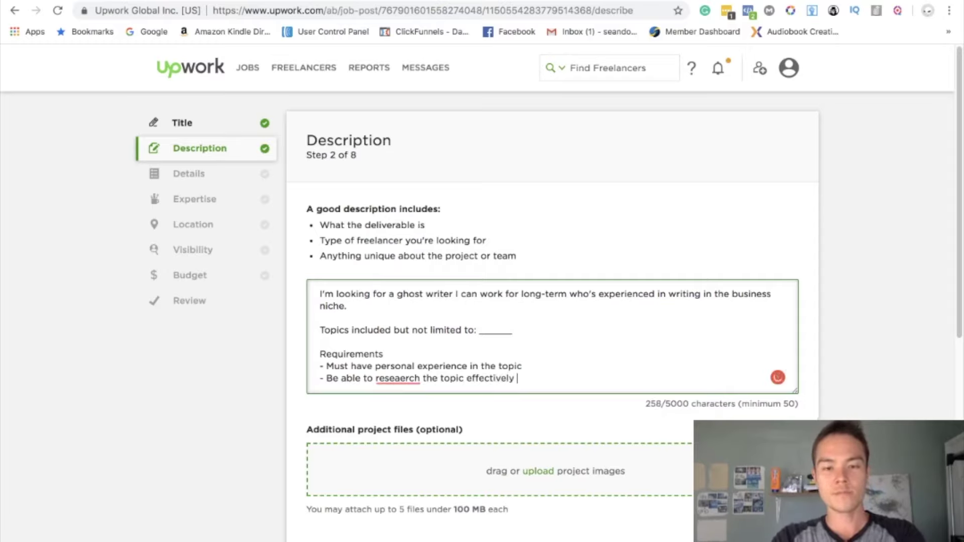
{"action": "type", "text": "and write "}
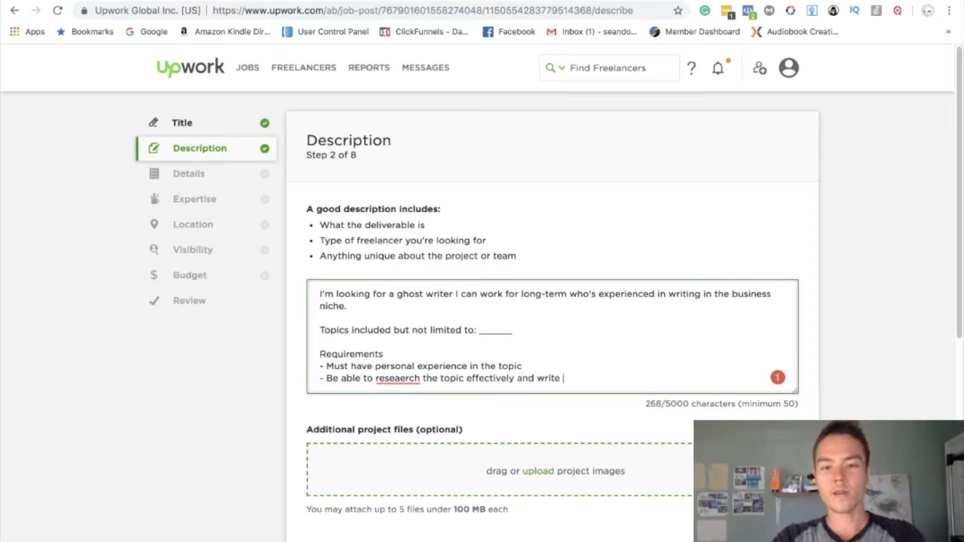
{"action": "type", "text": "in a"}
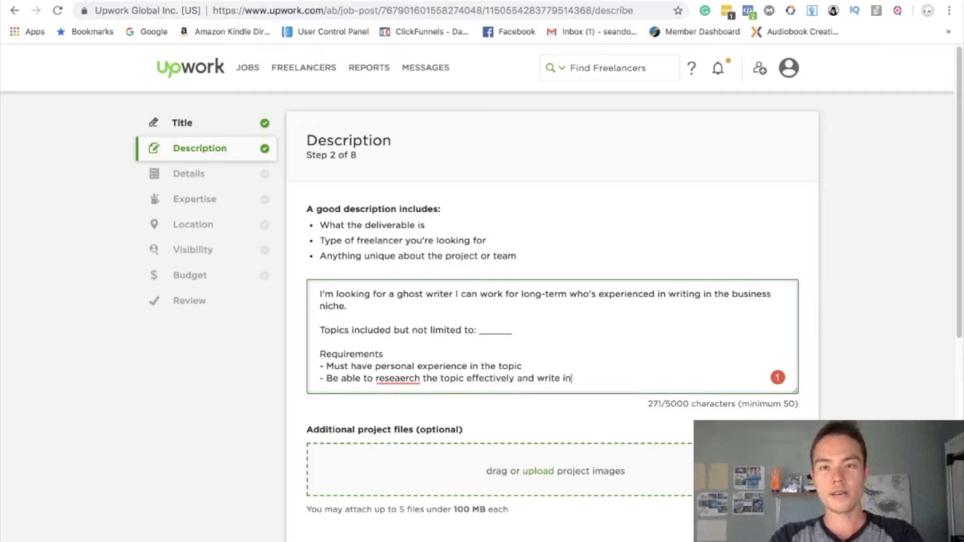
{"action": "key", "text": "BackSpace"}
{"action": "key", "text": "BackSpace"}
{"action": "key", "text": "BackSpace"}
{"action": "key", "text": "BackSpace"}
{"action": "key", "text": "BackSpace"}
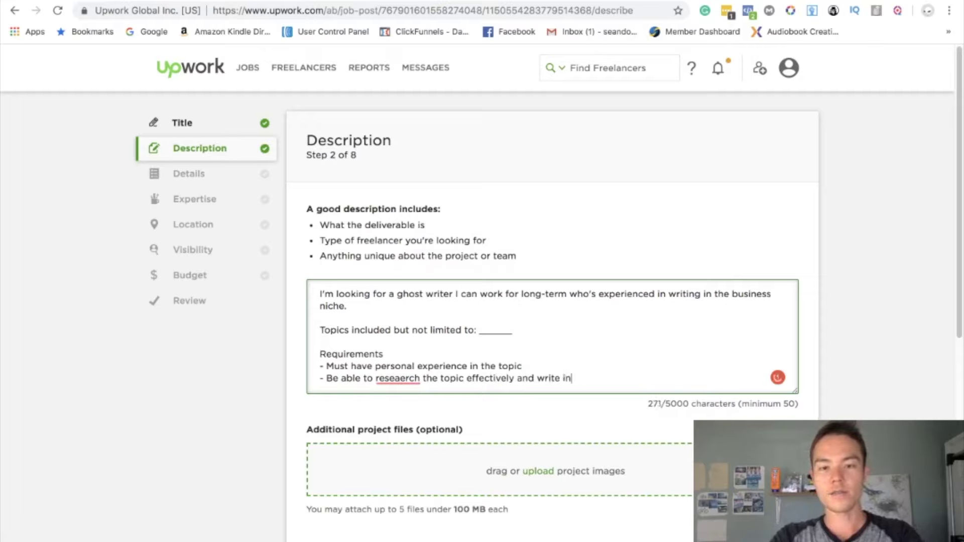
{"action": "type", "text": "an or"}
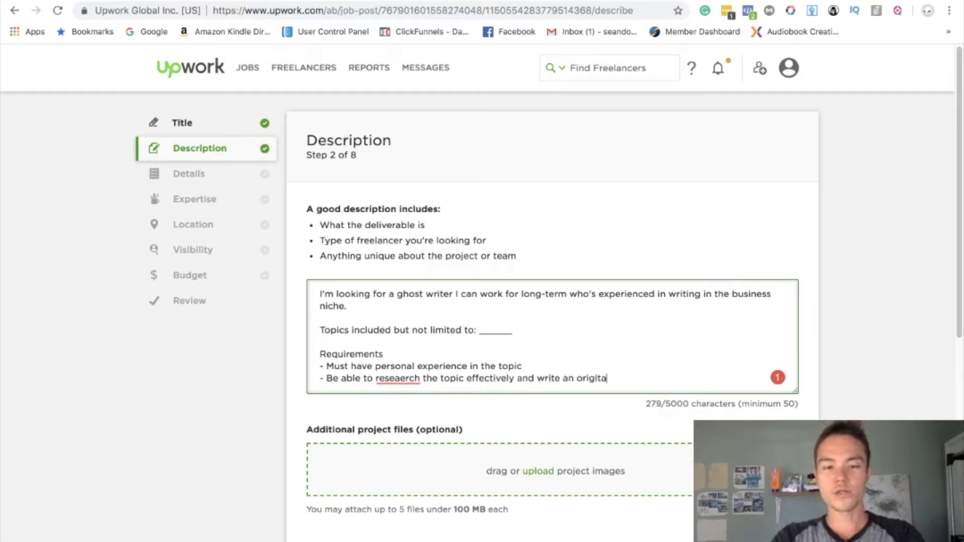
{"action": "type", "text": "iginal book"}
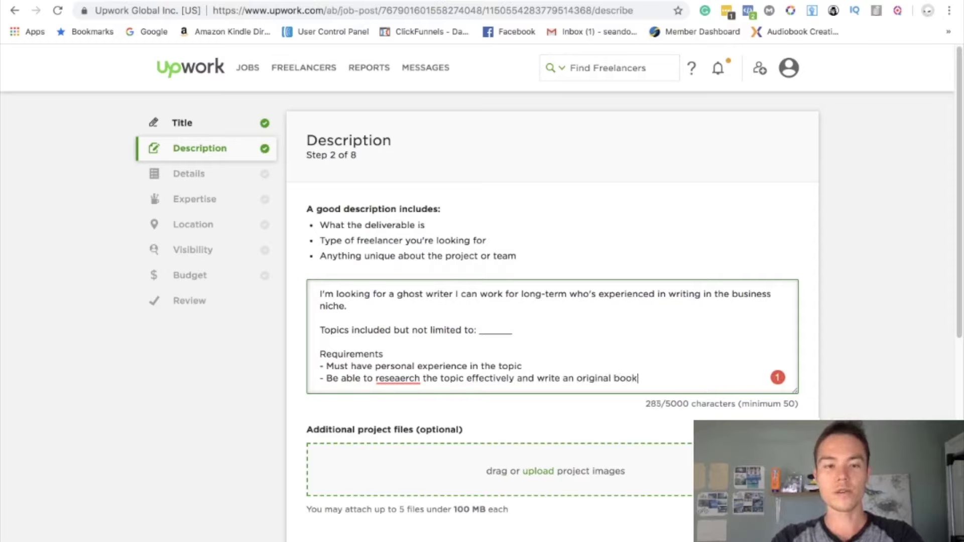
{"action": "mouse_move", "coordinate": [397, 379]}
{"action": "left_click", "coordinate": [425, 396]}
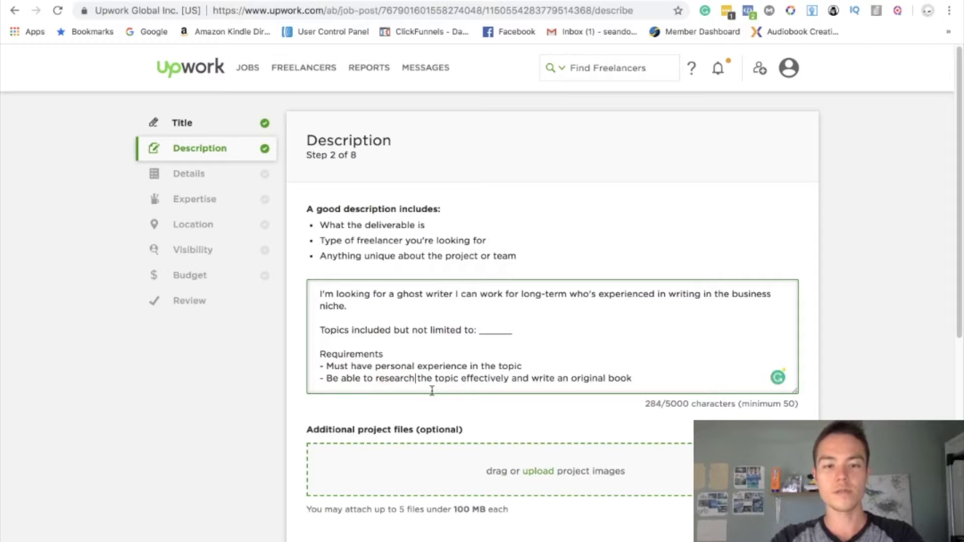
{"action": "left_click", "coordinate": [649, 372]}
- Add a fast-delivery requirement: 30,000 words within 3-4 weeks, with a note about sending more work
{"action": "key", "text": "Return"}
{"action": "type", "text": "- "}
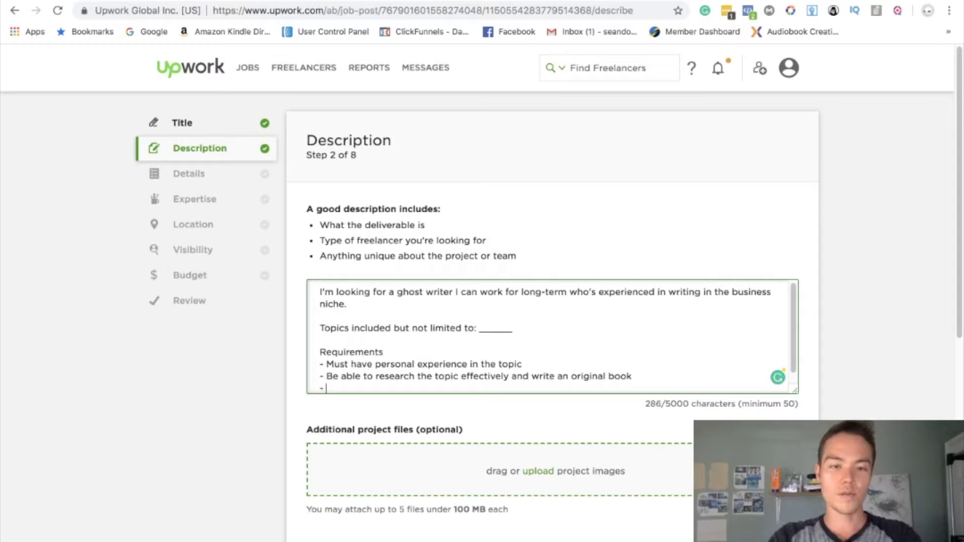
{"action": "type", "text": "ad"}
{"action": "key", "text": "BackSpace"}
{"action": "key", "text": "BackSpace"}
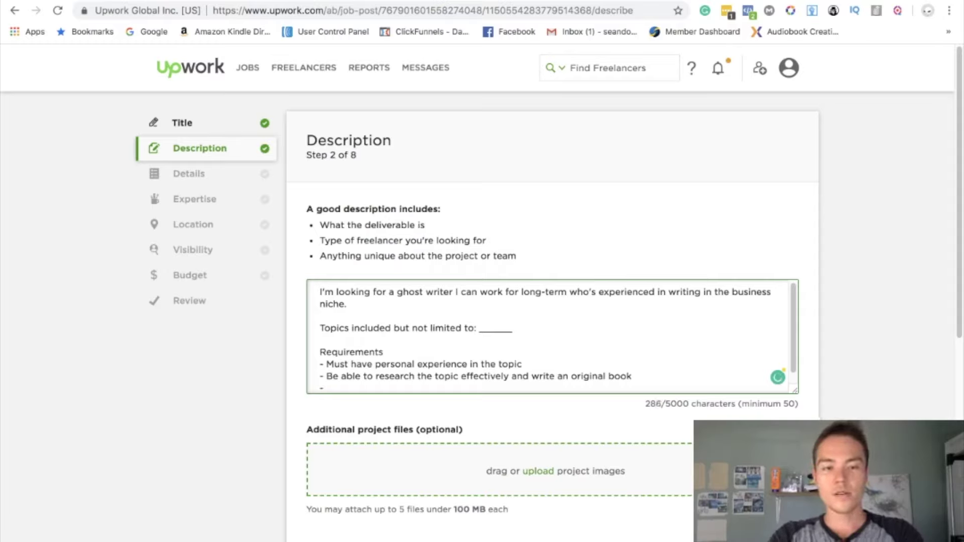
{"action": "type", "text": "f"}
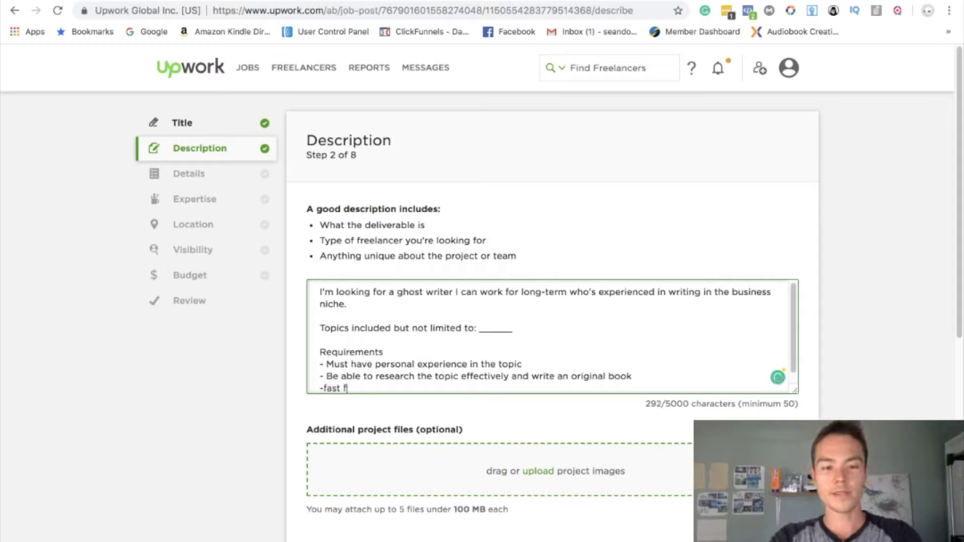
{"action": "key", "text": "BackSpace"}
{"action": "type", "text": "delivery - "}
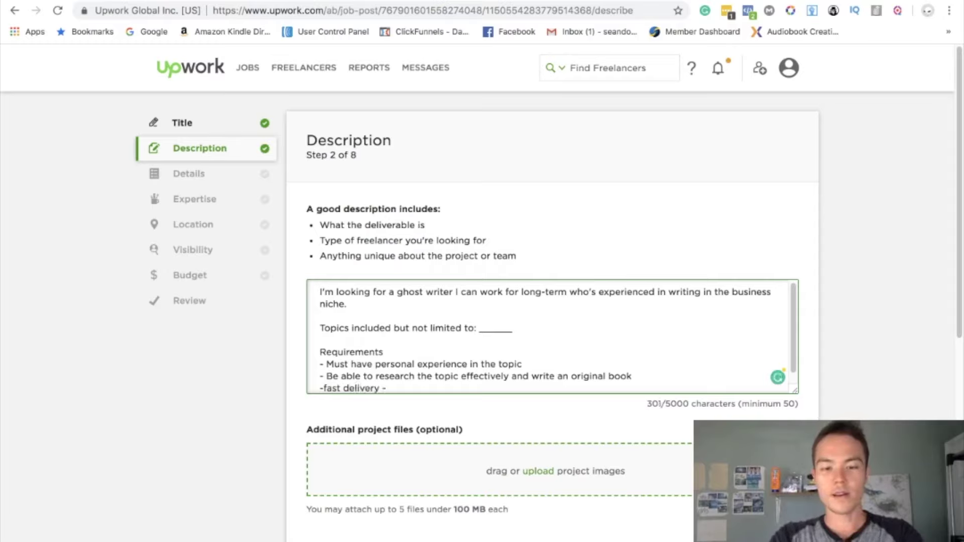
{"action": "type", "text": "30,"}
{"action": "type", "text": "00"}
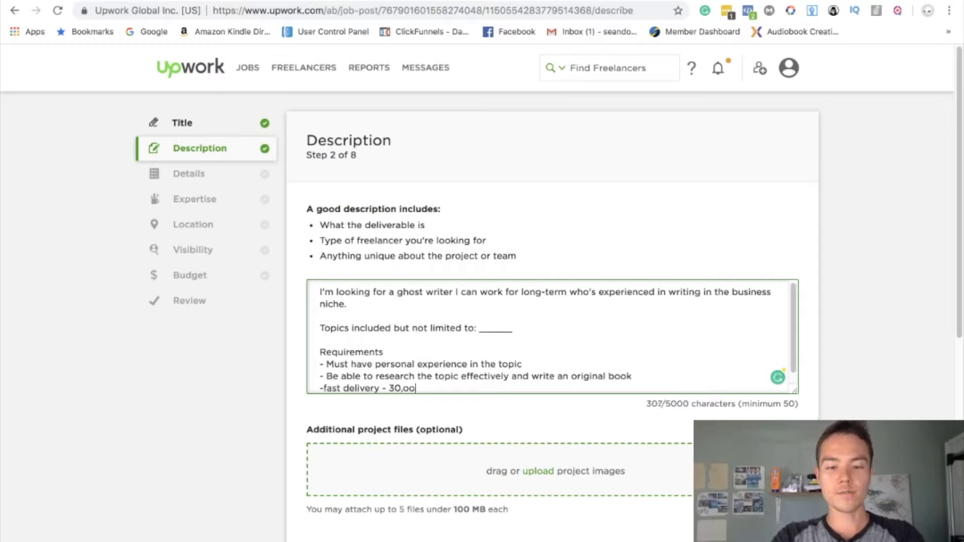
{"action": "key", "text": "BackSpace"}
{"action": "key", "text": "BackSpace"}
{"action": "type", "text": "000 words delivered"}
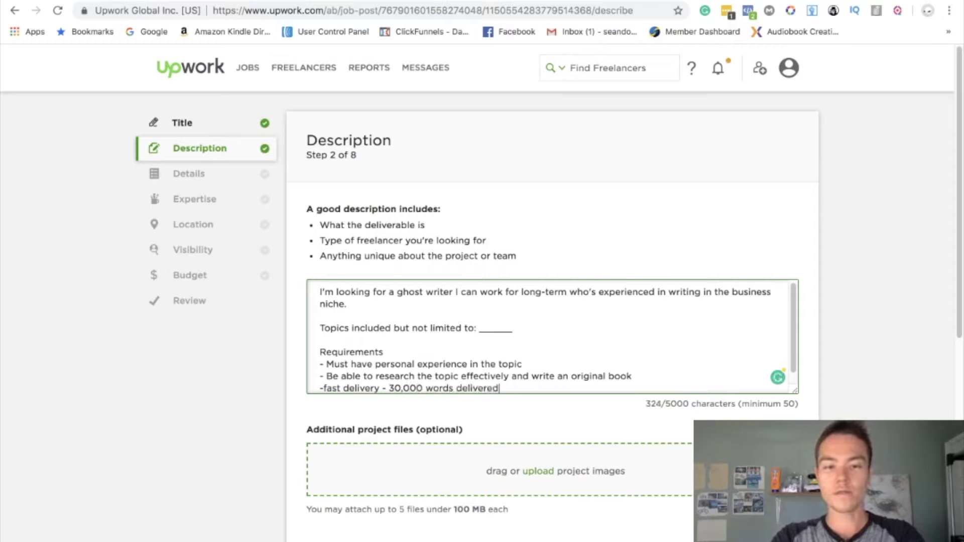
{"action": "type", "text": "within "}
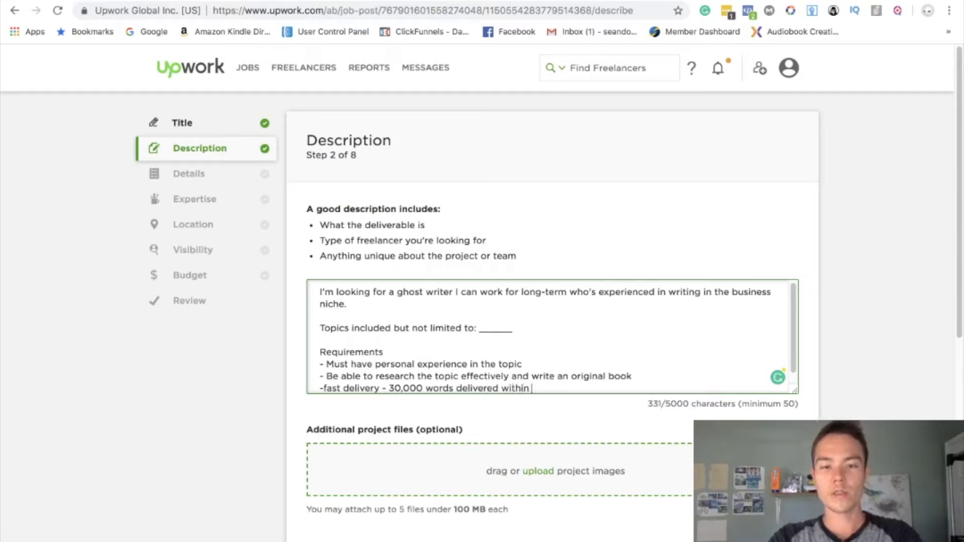
{"action": "type", "text": "3"}
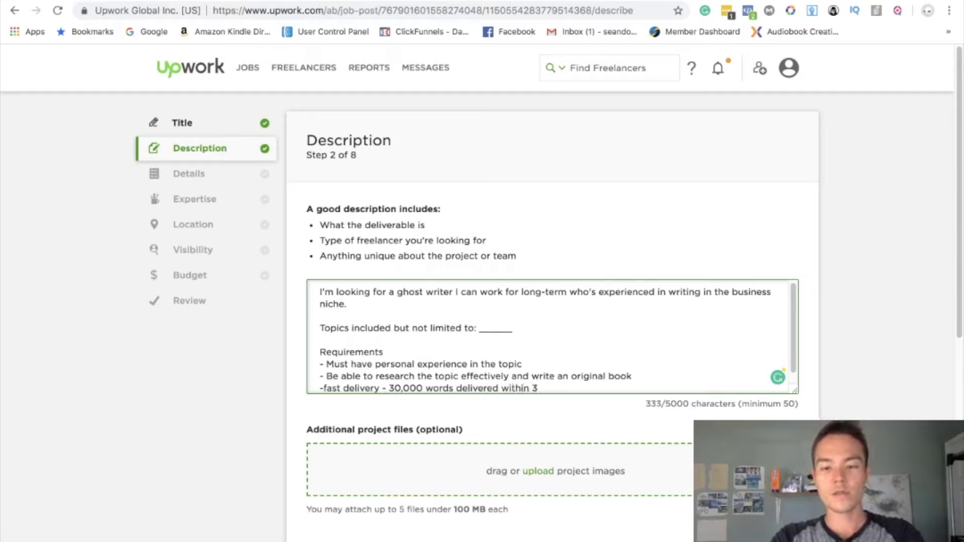
{"action": "type", "text": "-4 weeks"}
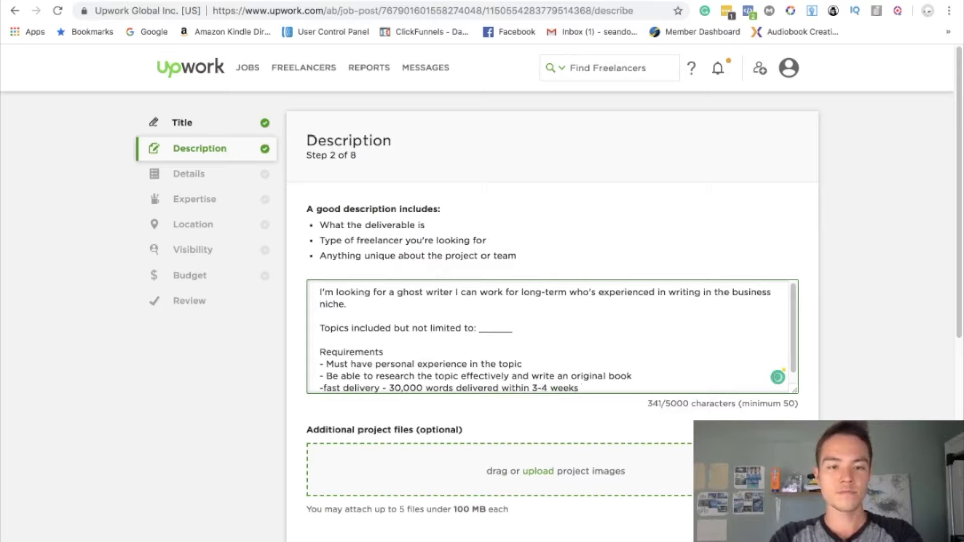
{"action": "key", "text": "Return"}
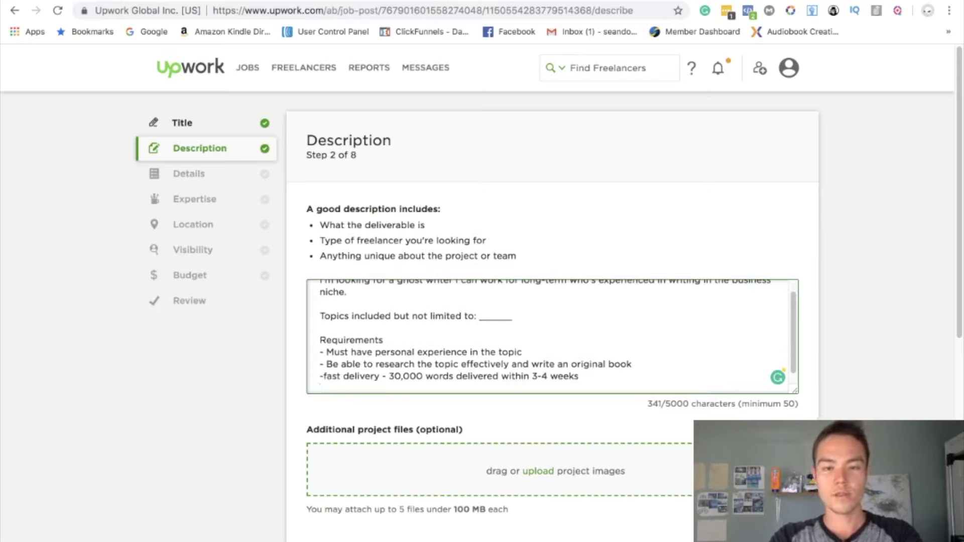
{"action": "type", "text": "("}
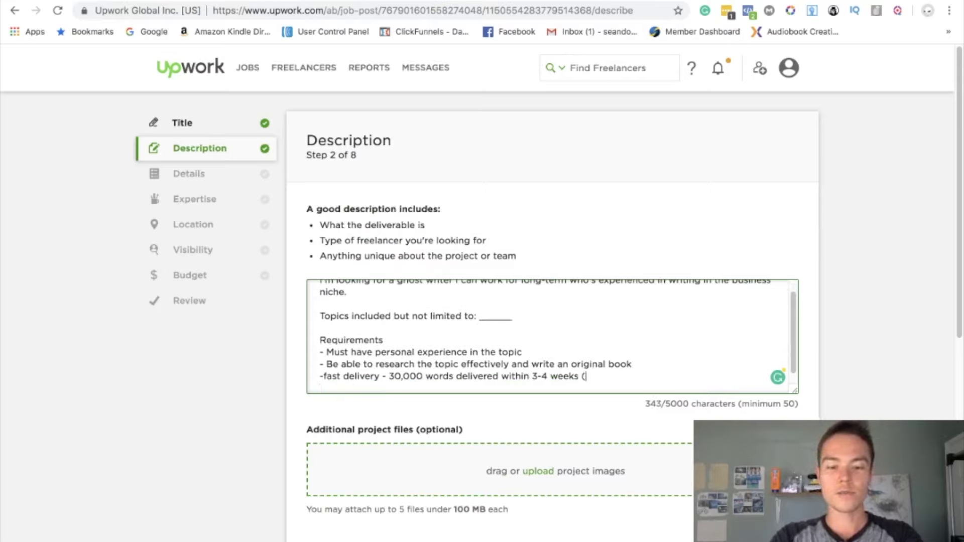
{"action": "type", "text": "the faste"}
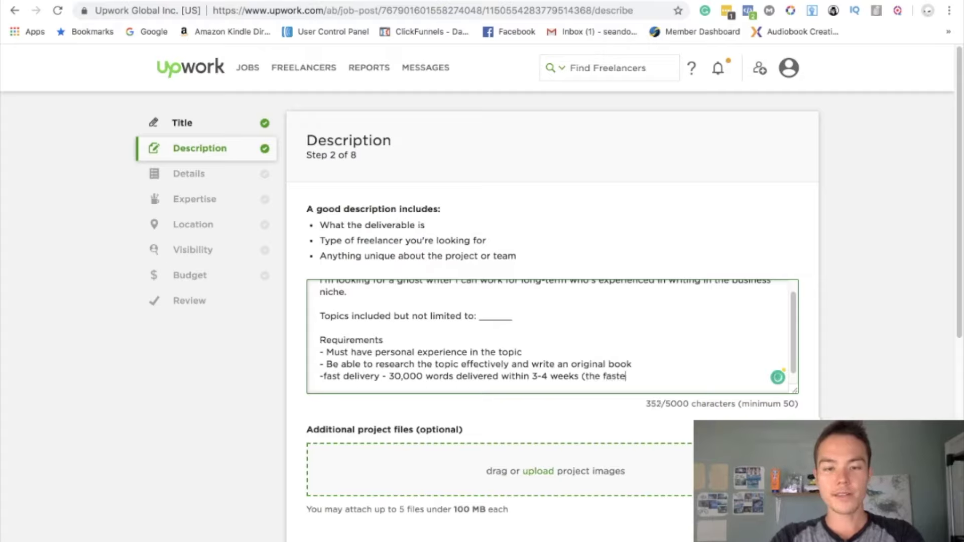
{"action": "type", "text": "r you can dleiver"}
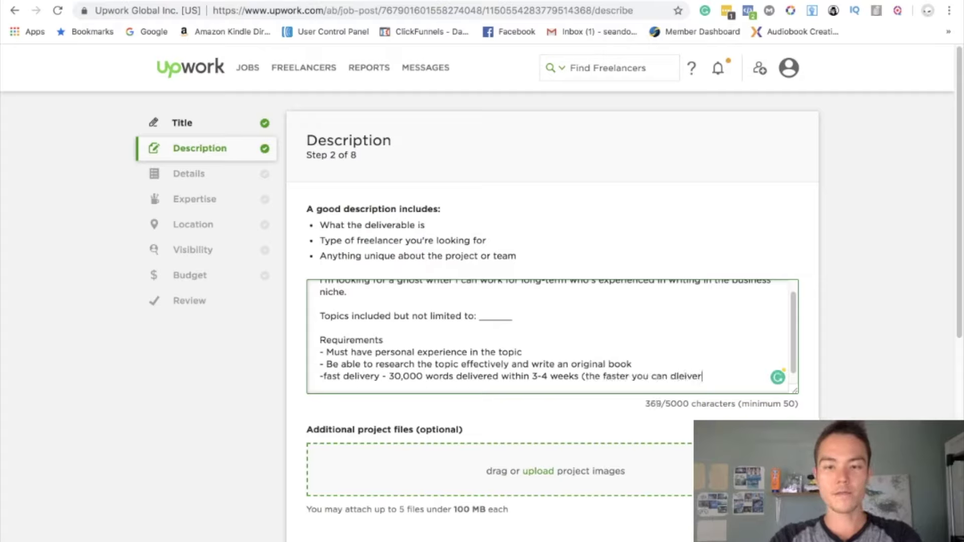
{"action": "key", "text": "BackSpace"}
{"action": "key", "text": "BackSpace"}
{"action": "key", "text": "BackSpace"}
{"action": "key", "text": "BackSpace"}
{"action": "key", "text": "BackSpace"}
{"action": "key", "text": "BackSpace"}
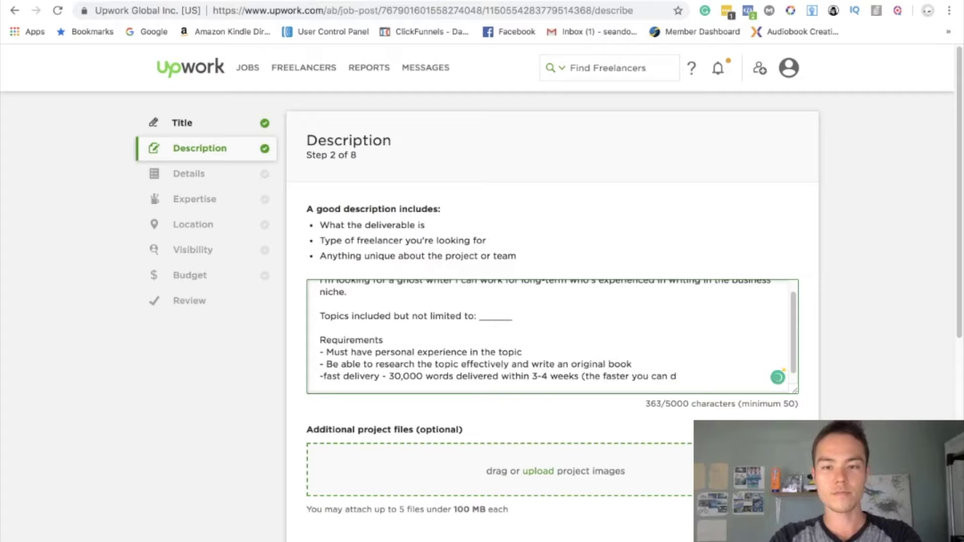
{"action": "type", "text": "eliver, the more "}
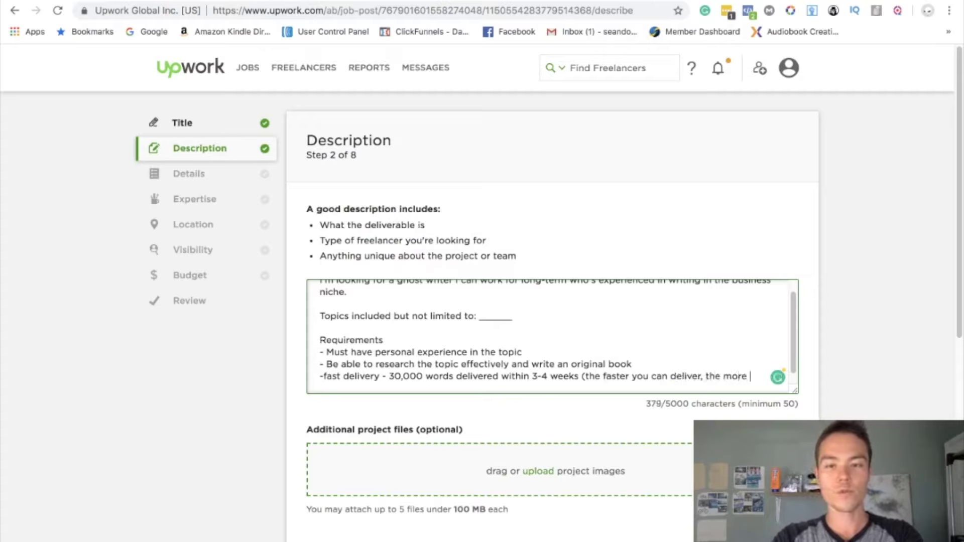
{"action": "type", "text": "I can send work"}
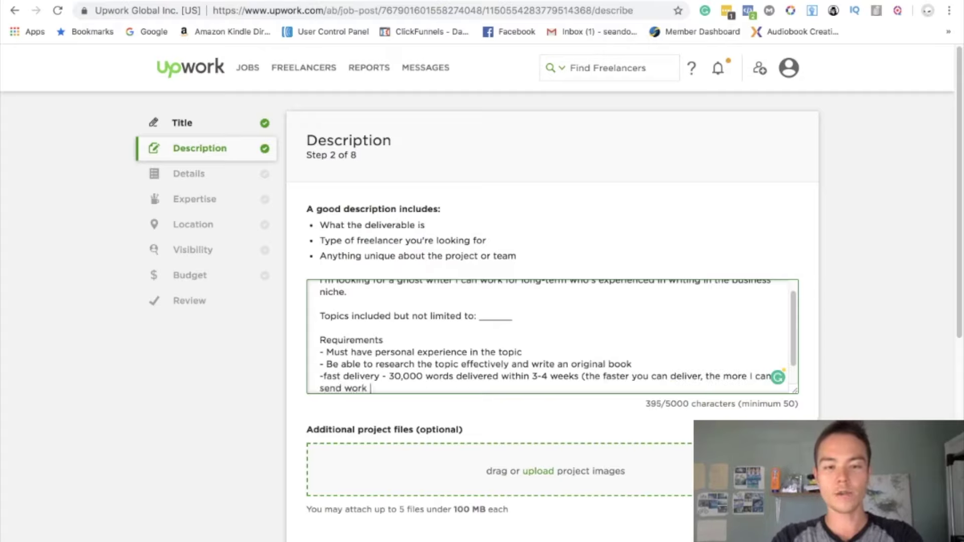
{"action": "key", "text": "BackSpace"}
{"action": "type", "text": ")"}
- Add 'great communication - Must reply at least once a day', correcting both misspellings
{"action": "key", "text": "Return"}
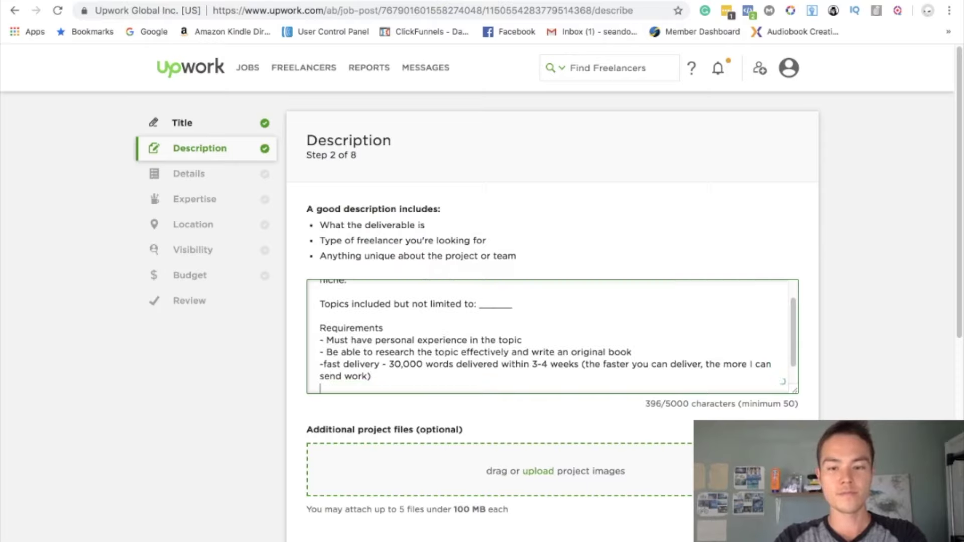
{"action": "type", "text": "- gre"}
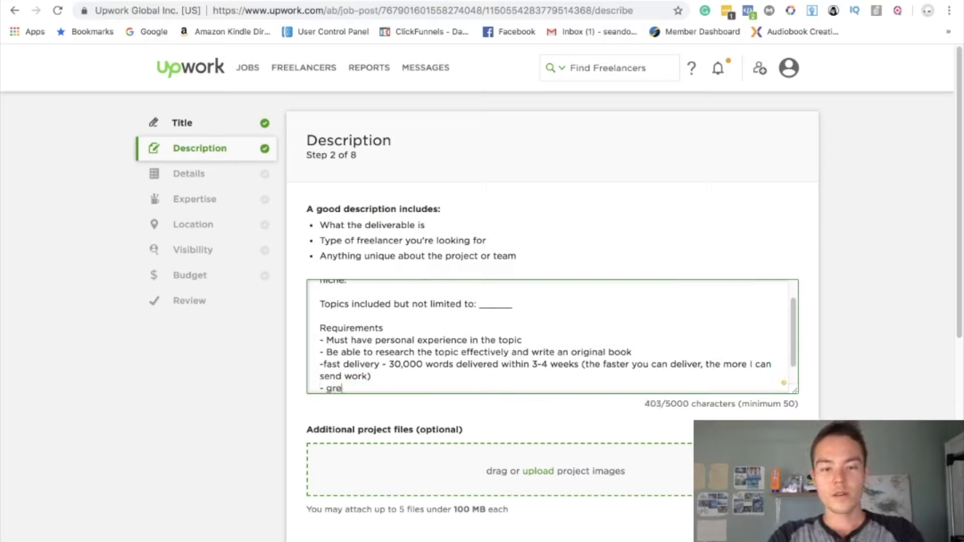
{"action": "type", "text": "at comunciation "}
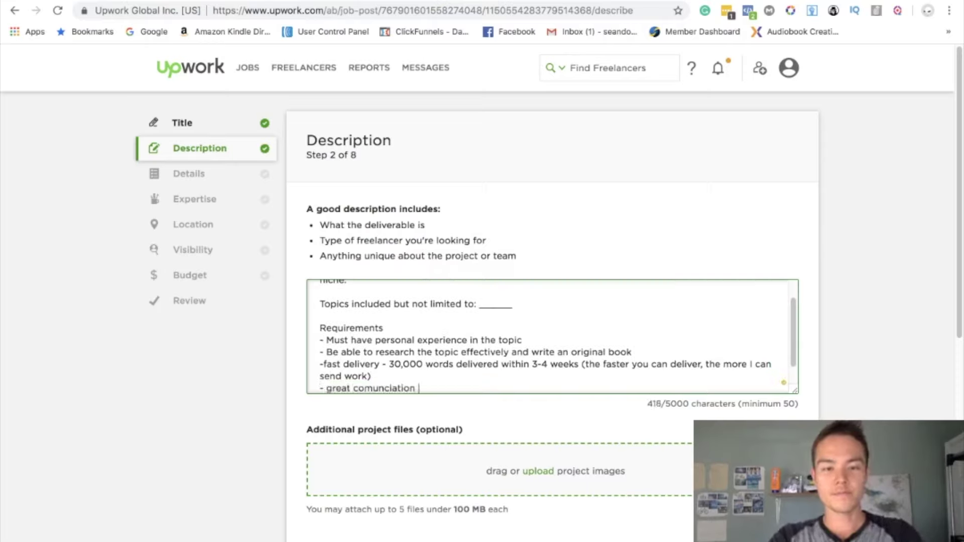
{"action": "type", "text": "- M"}
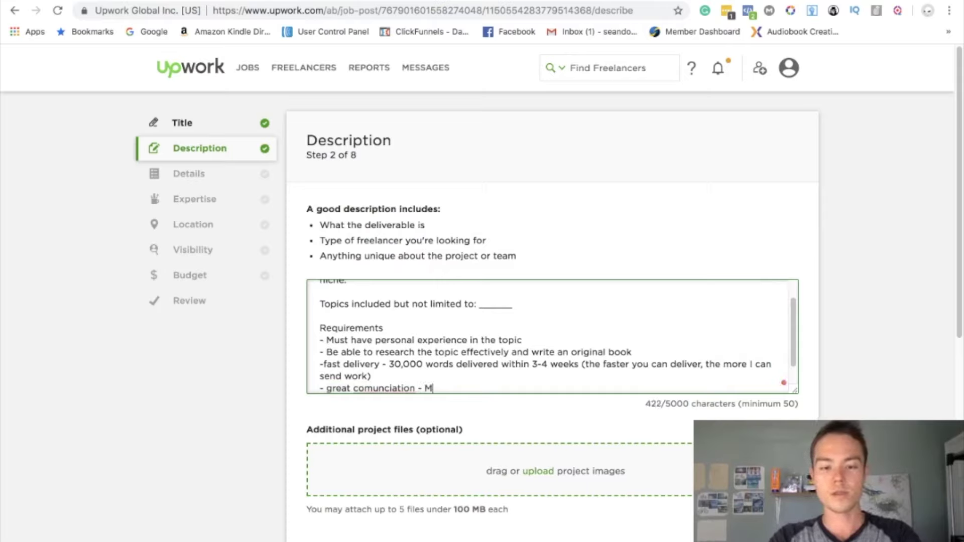
{"action": "type", "text": "ust reply atle"}
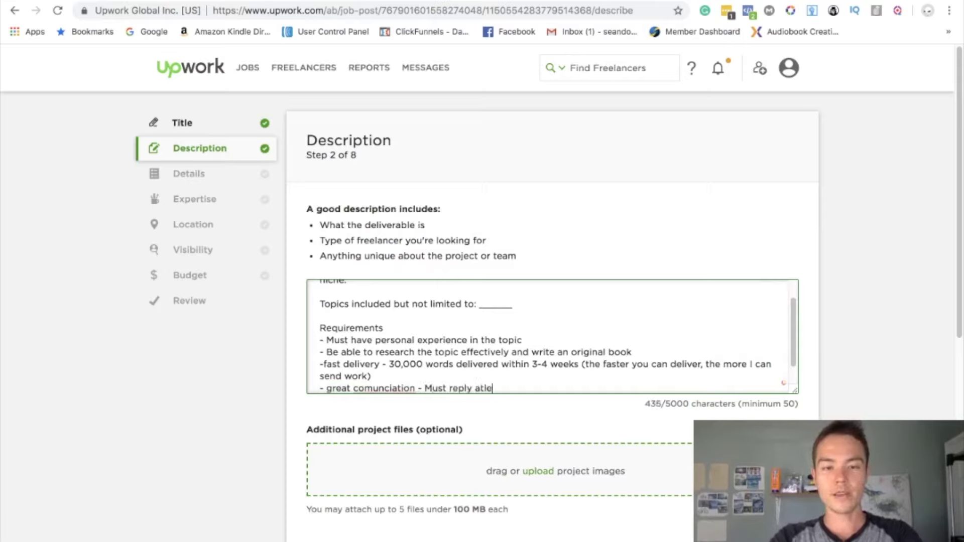
{"action": "type", "text": "ast once a day"}
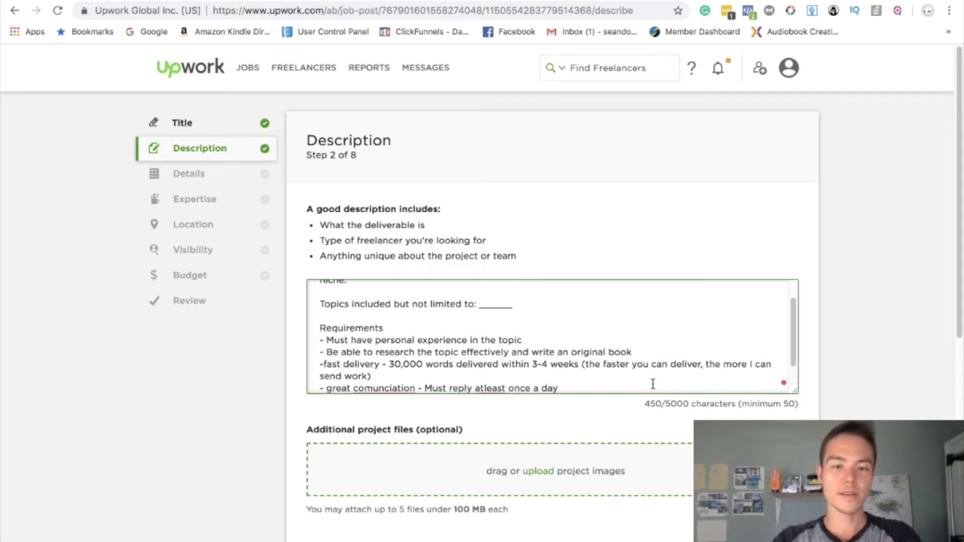
{"action": "right_click", "coordinate": [489, 387]}
{"action": "left_click", "coordinate": [487, 405]}
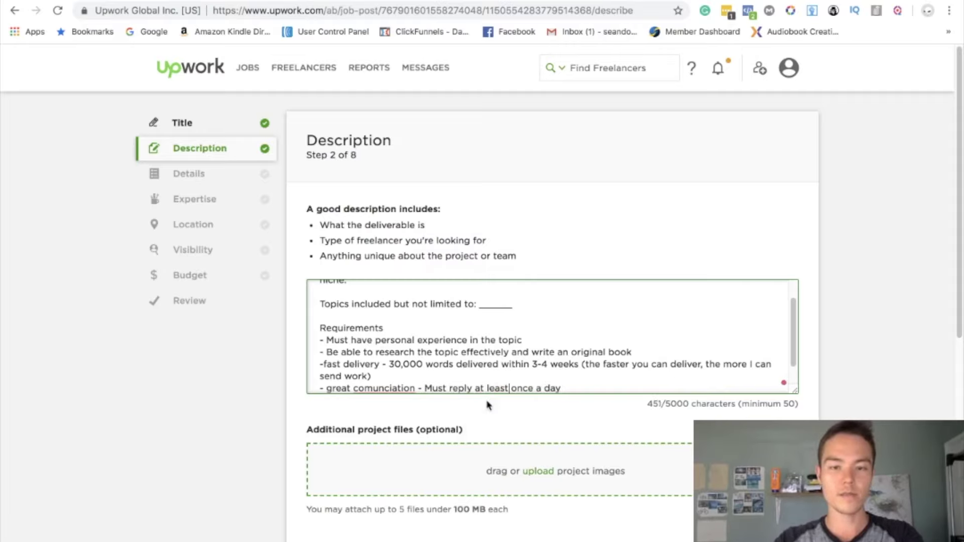
{"action": "right_click", "coordinate": [370, 390]}
{"action": "left_click", "coordinate": [383, 408]}
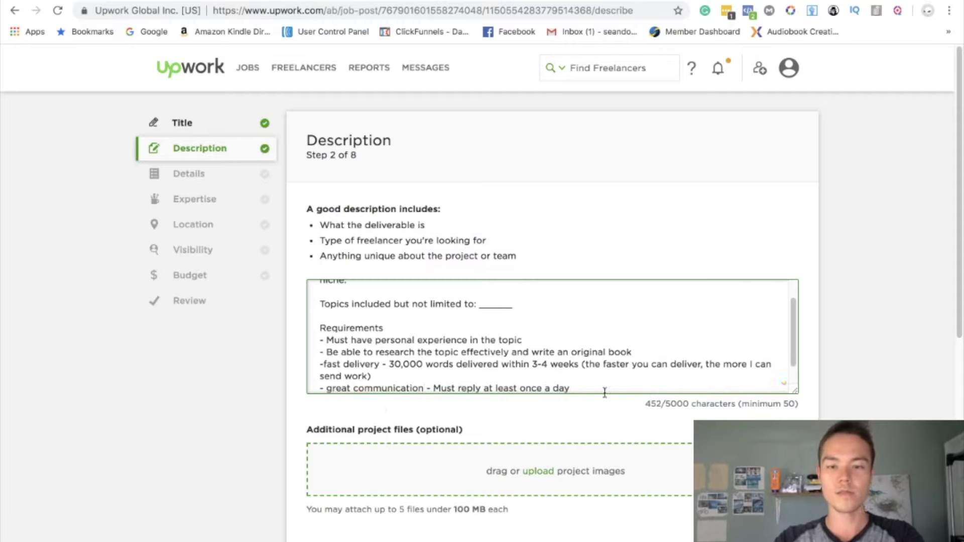
- Leave a blank line and begin the rate paragraph with 'Rate will start at'
{"action": "key", "text": "Down"}
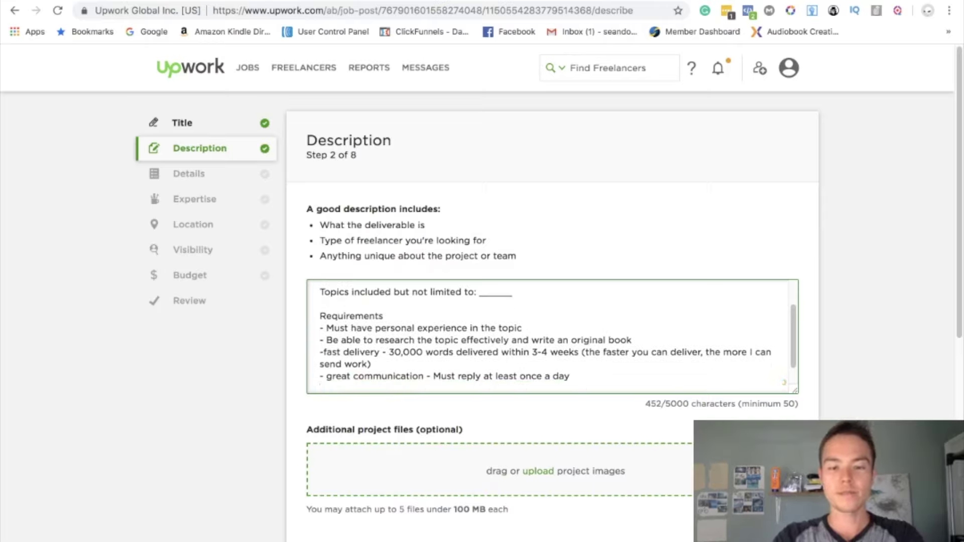
{"action": "key", "text": "Down"}
{"action": "type", "text": "Rate"}
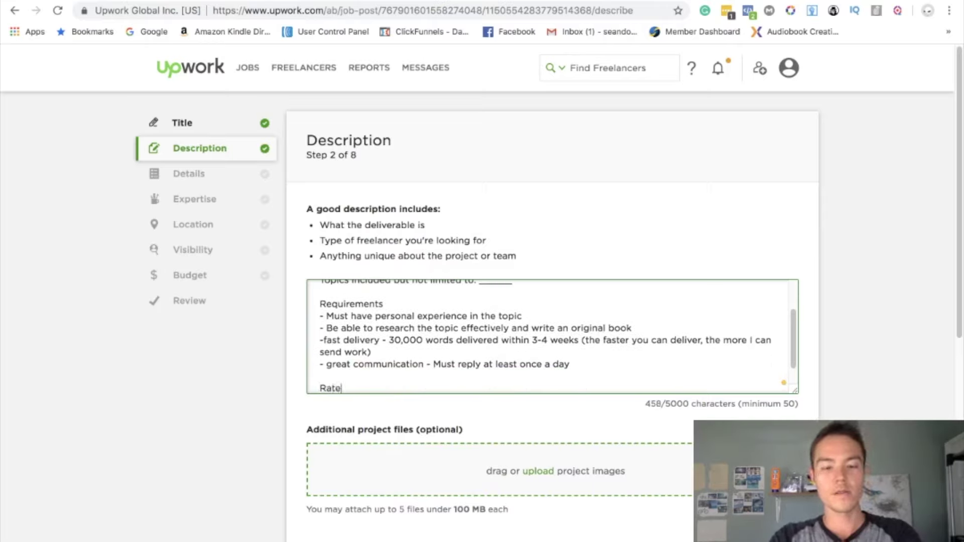
{"action": "type", "text": " will start at"}
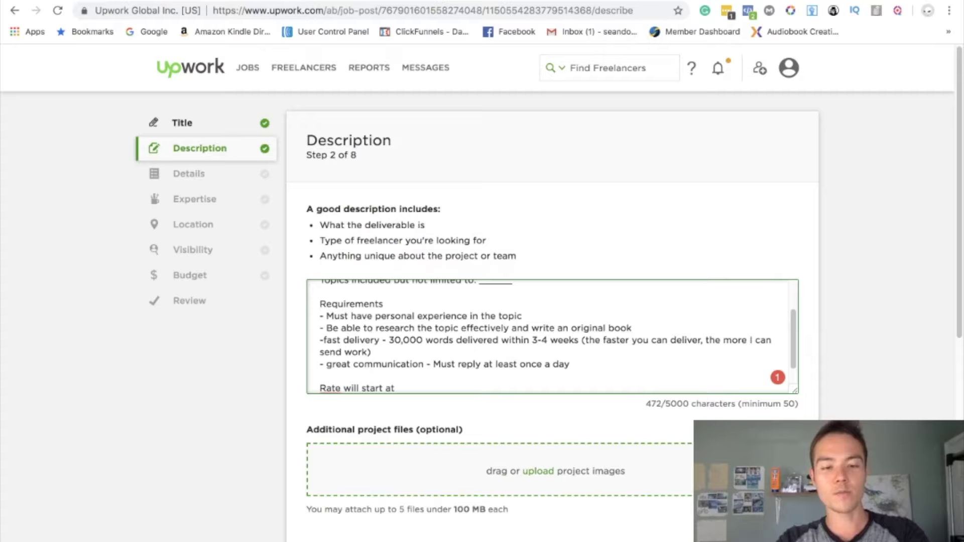
- Finish the rate line with '$1.3 per 100 words, and if everything goes well, it will go up.'
{"action": "type", "text": "$1.3 "}
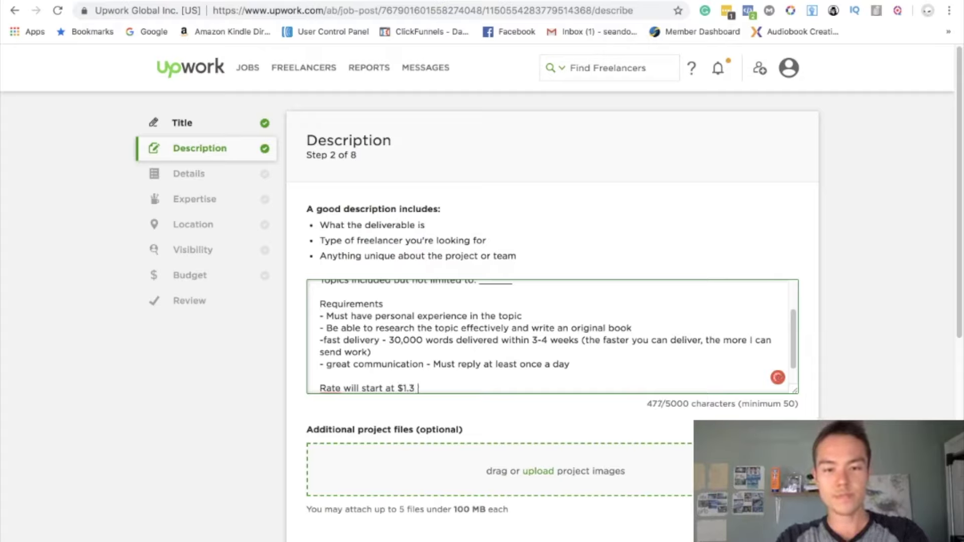
{"action": "type", "text": "per 100 words"}
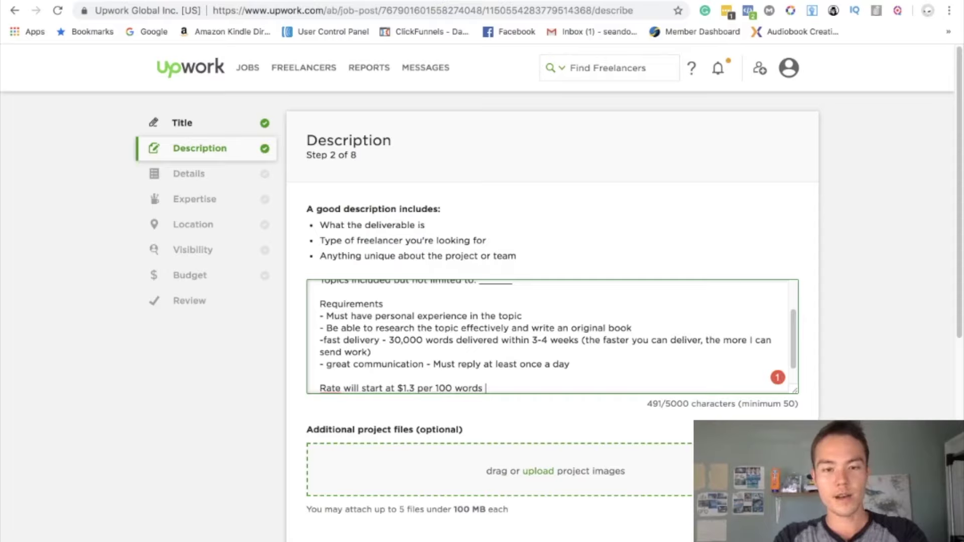
{"action": "key", "text": "BackSpace"}
{"action": "type", "text": ", and if "}
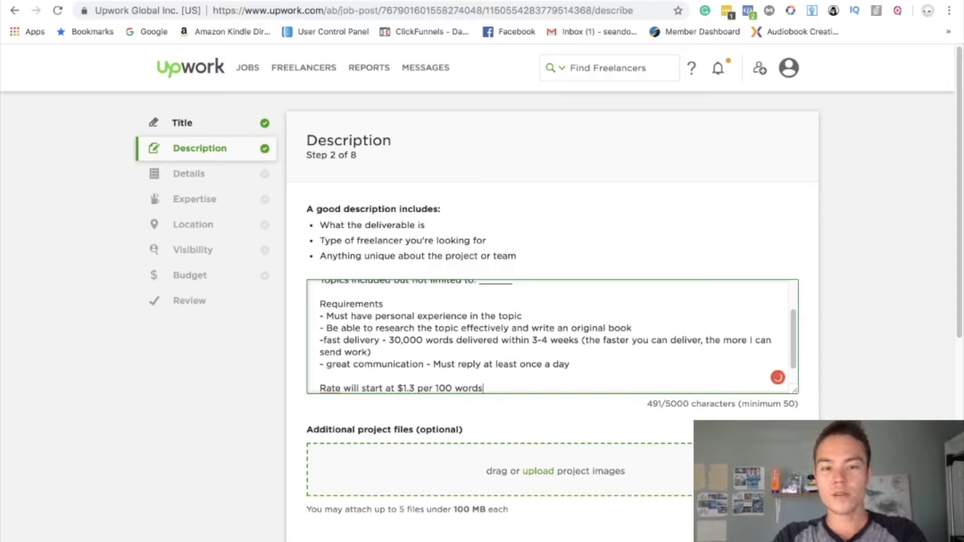
{"action": "type", "text": "eve"}
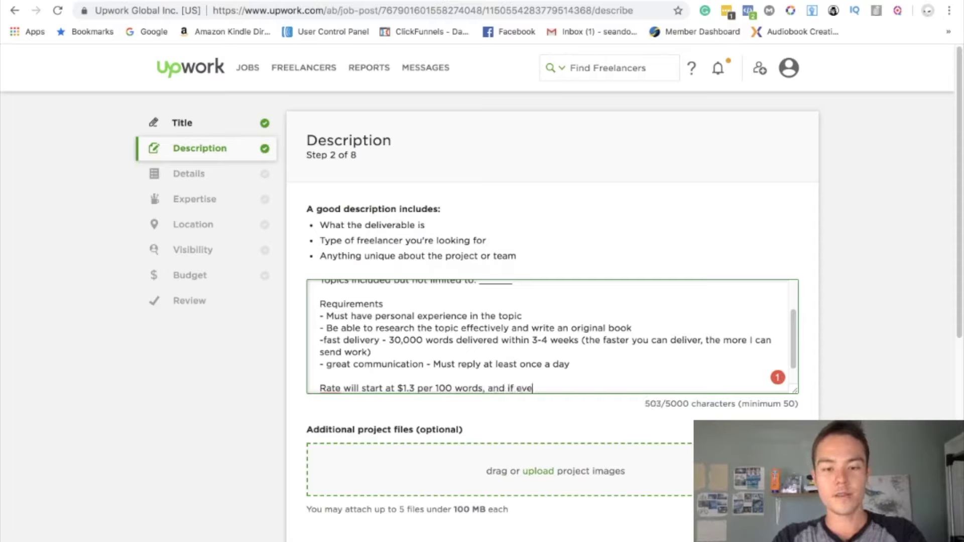
{"action": "type", "text": "rything goes well, "}
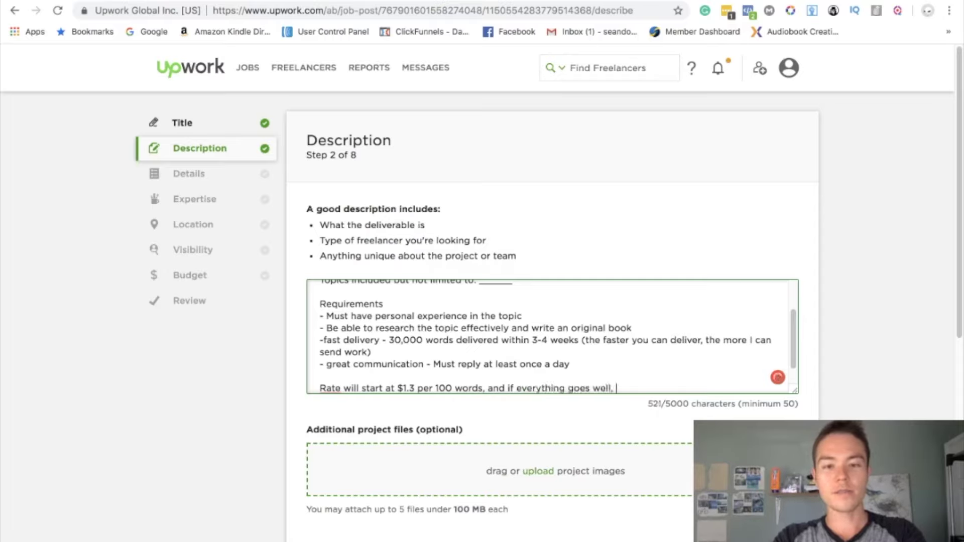
{"action": "type", "text": "it will go up"}
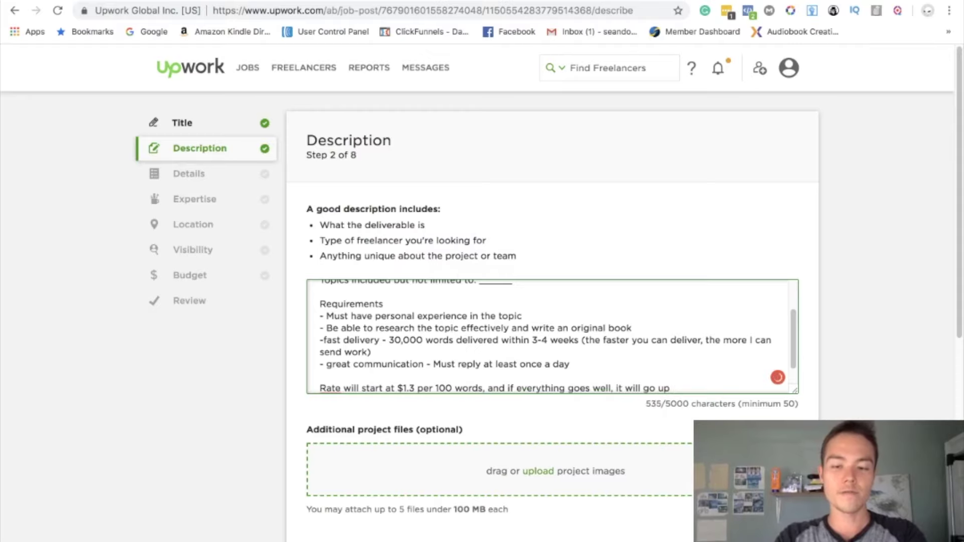
{"action": "key", "text": "BackSpace"}
{"action": "type", "text": "."}
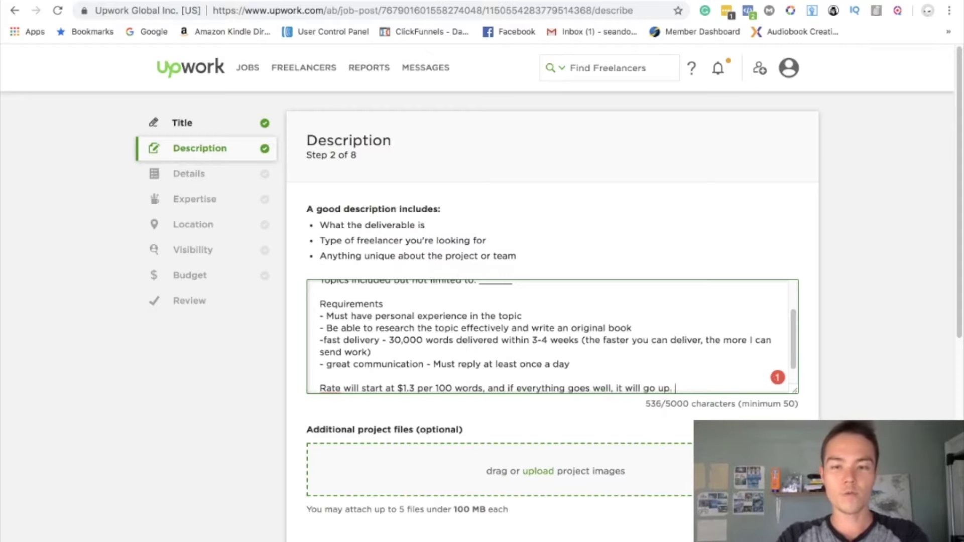
{"action": "key", "text": "Return"}
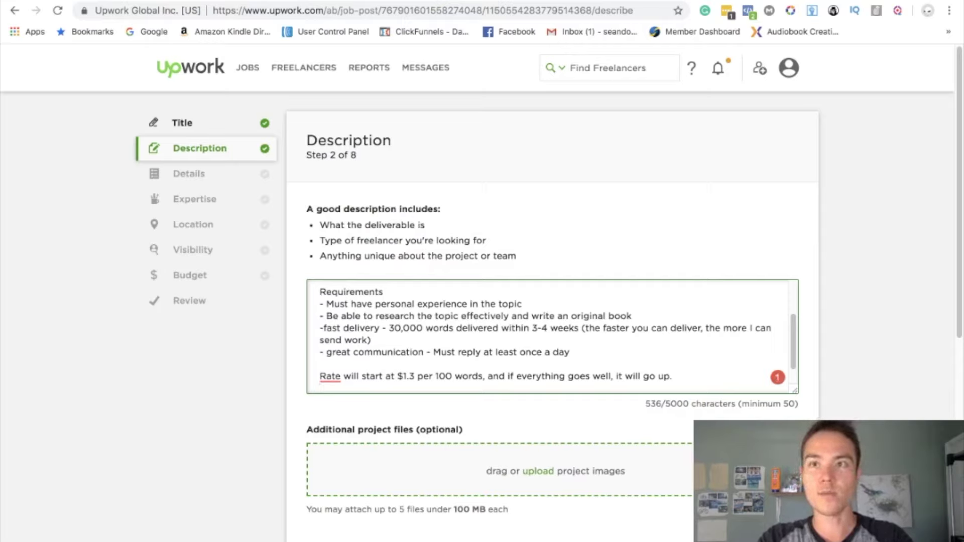
{"action": "key", "text": "Return"}
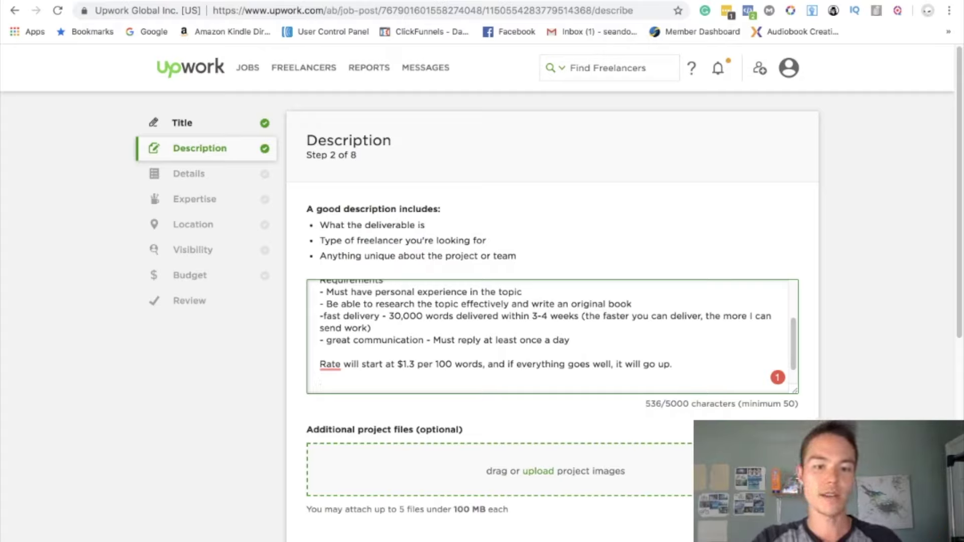
- Ask applicants to attach a sample in the listed niche/topics and explain their personal experience
{"action": "type", "text": "Please"}
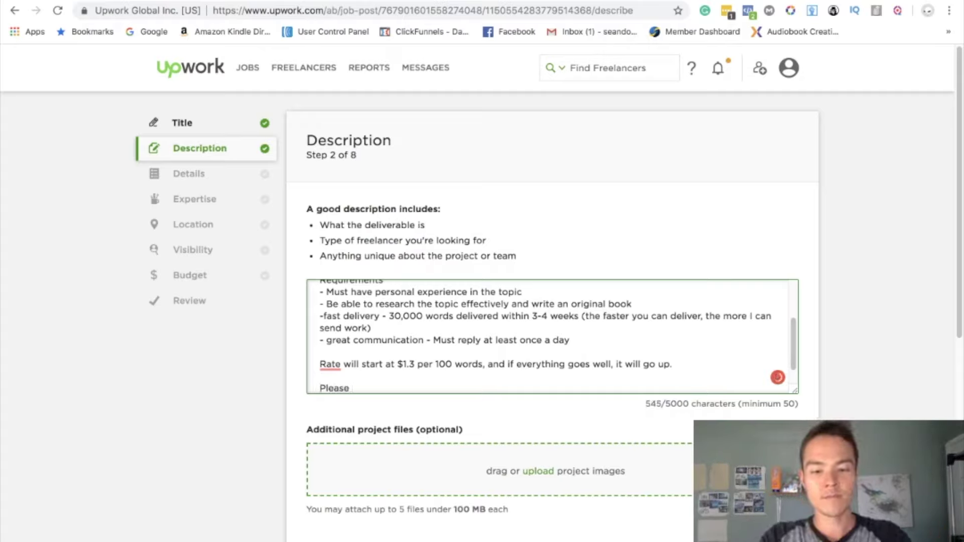
{"action": "type", "text": " attach a "}
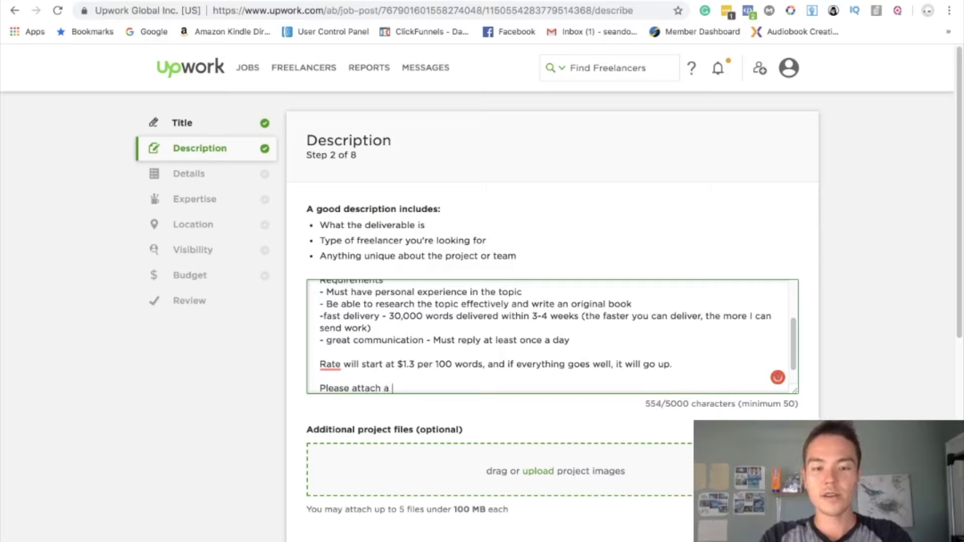
{"action": "type", "text": "sample in the"}
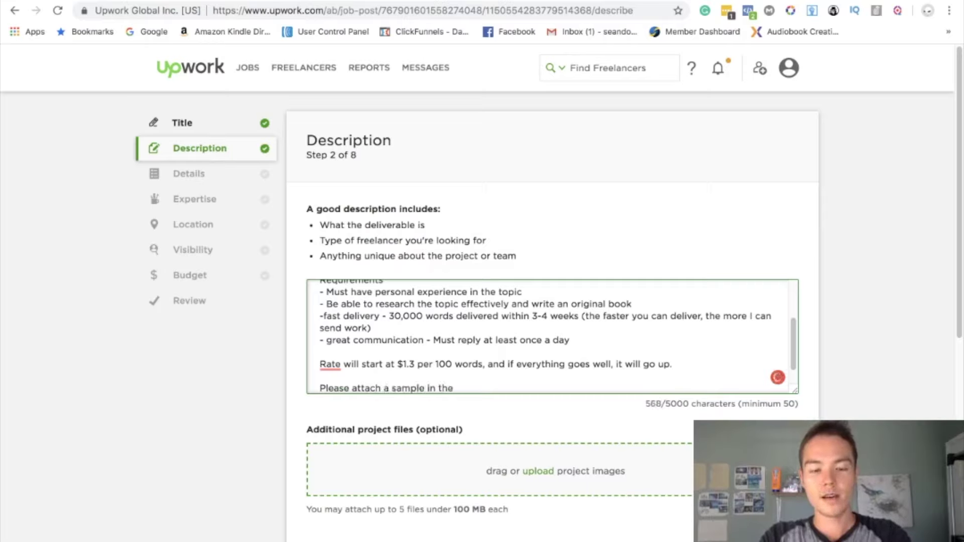
{"action": "type", "text": " niche"}
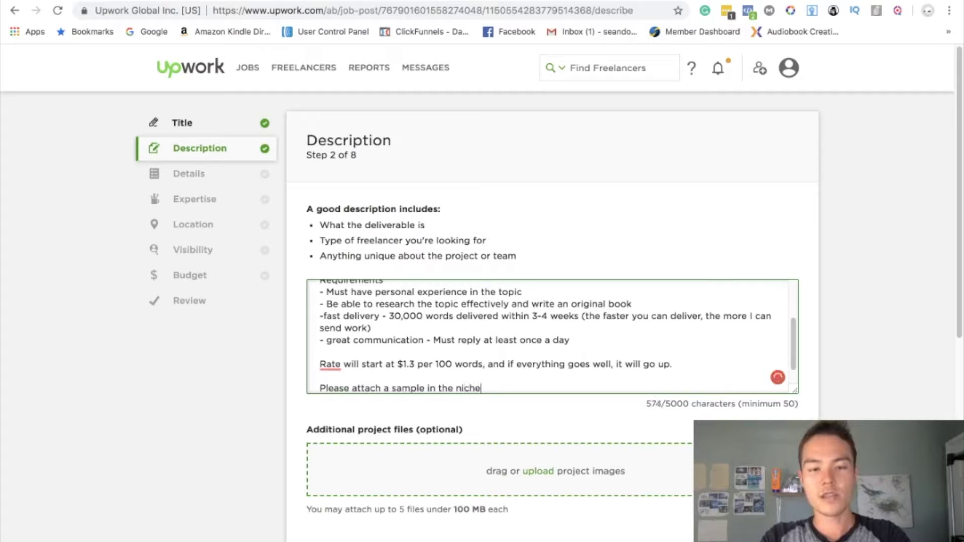
{"action": "type", "text": "/topi"}
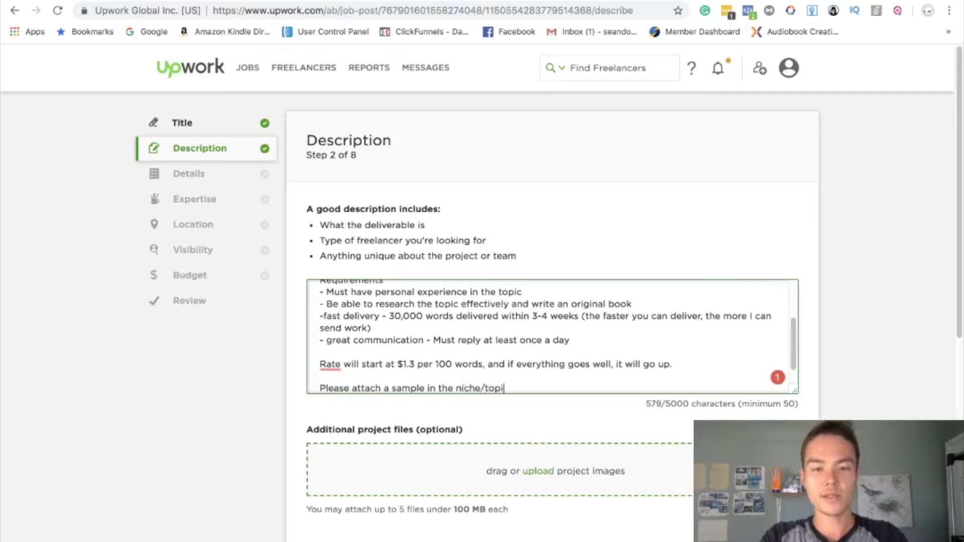
{"action": "type", "text": "cs I listed above"}
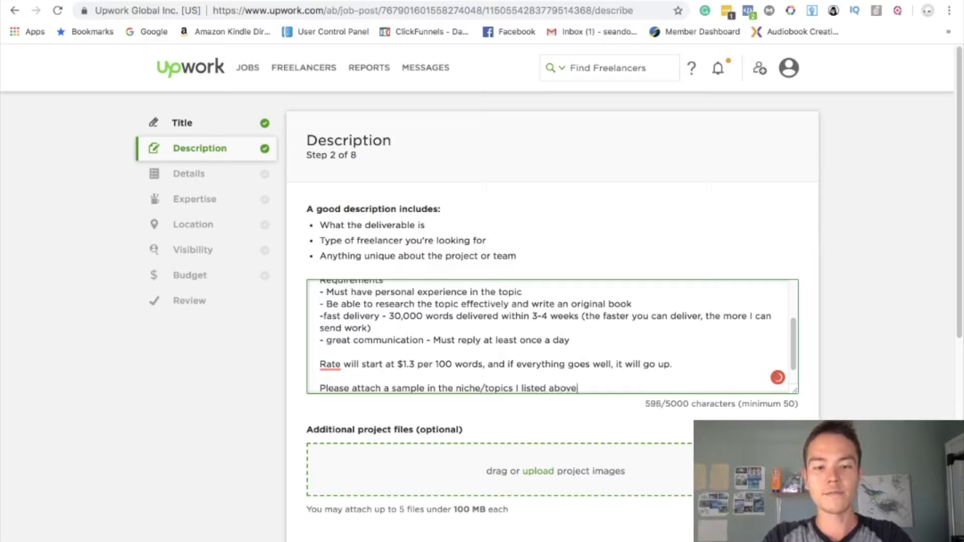
{"action": "type", "text": ", and please a"}
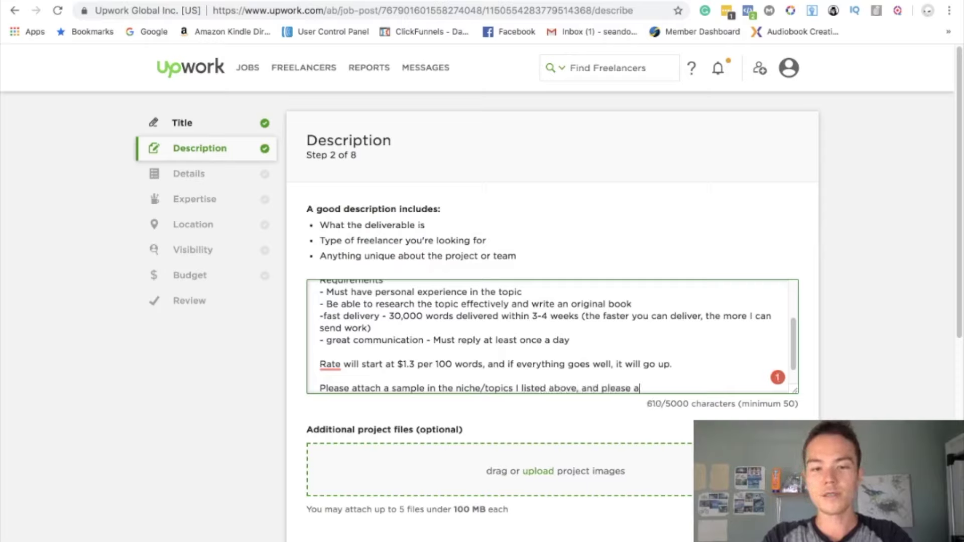
{"action": "type", "text": "lso explain your perosnal"}
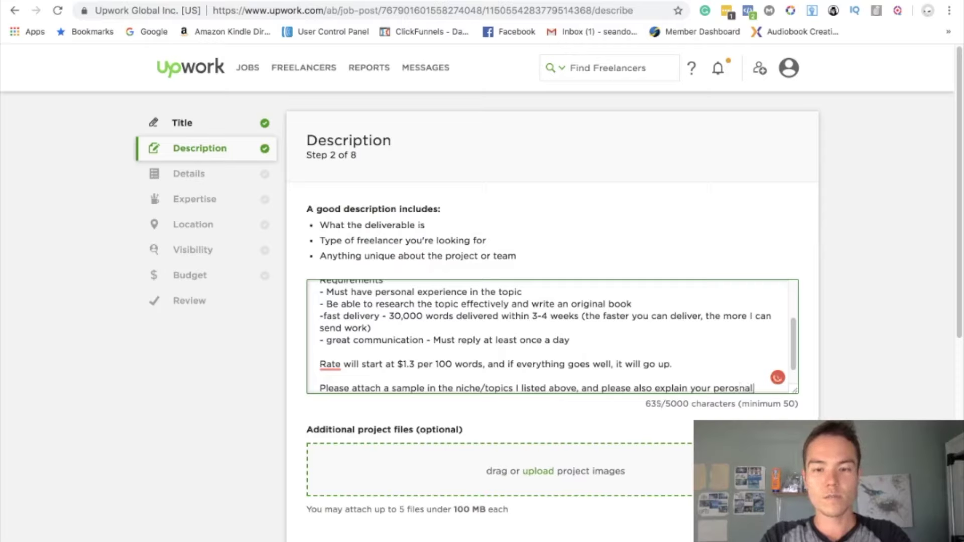
{"action": "key", "text": "BackSpace"}
{"action": "key", "text": "BackSpace"}
{"action": "key", "text": "BackSpace"}
{"action": "key", "text": "BackSpace"}
{"action": "key", "text": "BackSpace"}
{"action": "key", "text": "BackSpace"}
{"action": "key", "text": "BackSpace"}
{"action": "key", "text": "BackSpace"}
{"action": "key", "text": "BackSpace"}
{"action": "key", "text": "BackSpace"}
{"action": "key", "text": "BackSpace"}
{"action": "key", "text": "BackSpace"}
{"action": "type", "text": "what "}
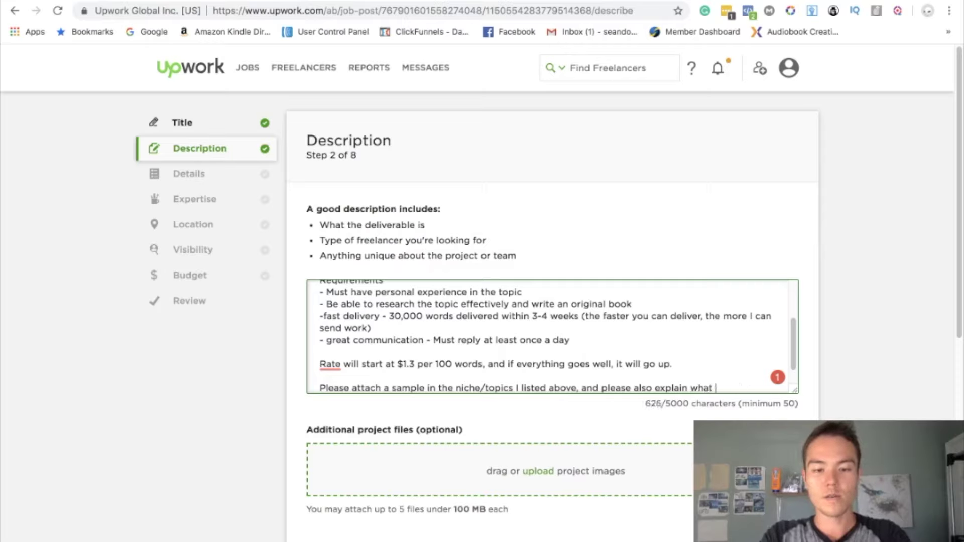
{"action": "type", "text": "your personal experi"}
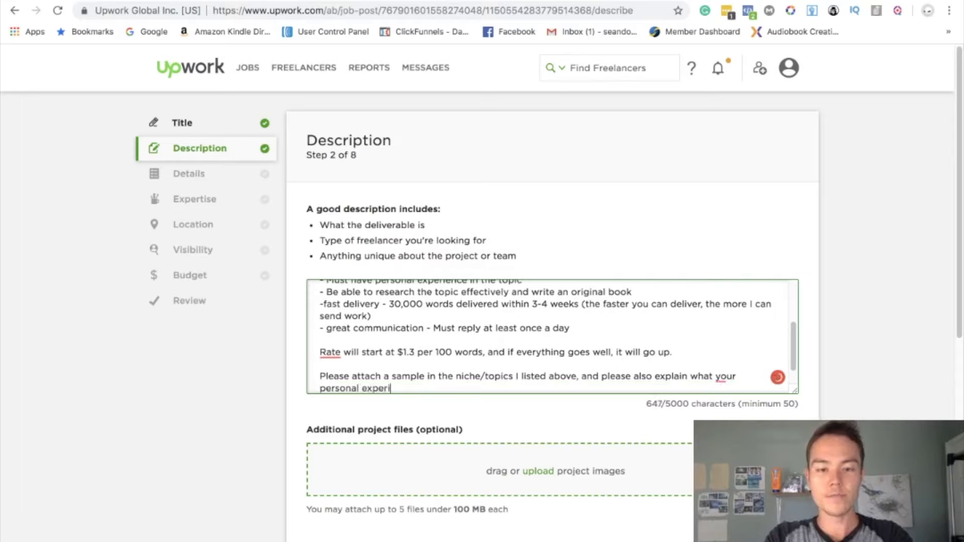
{"action": "type", "text": "ence is within "}
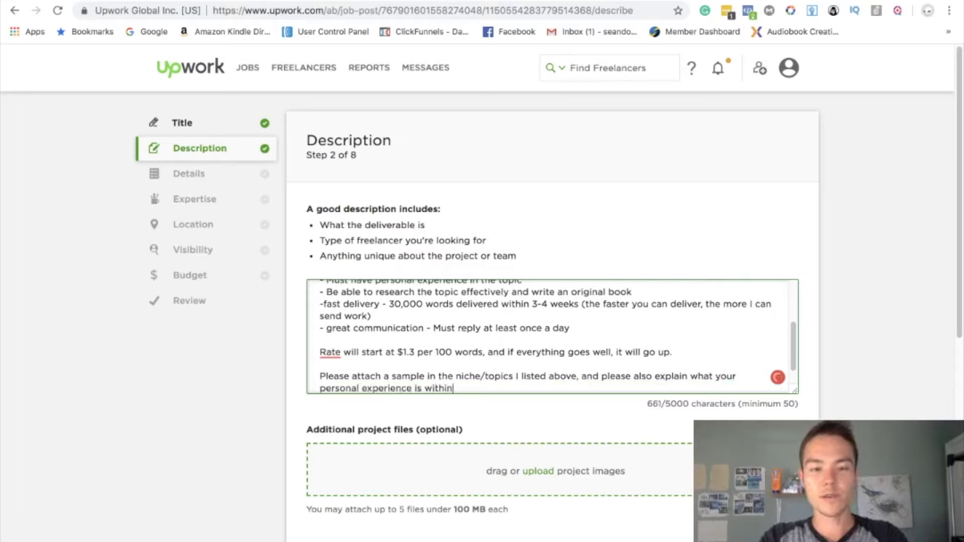
{"action": "type", "text": "the n"}
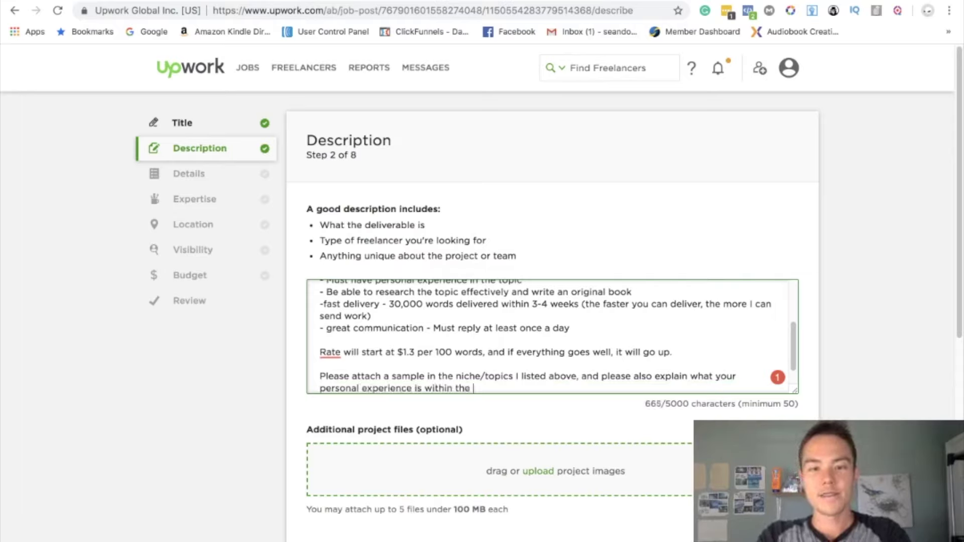
{"action": "type", "text": "iche"}
{"action": "key", "text": "alt+BackSpace"}
{"action": "key", "text": "alt+BackSpace"}
{"action": "key", "text": "alt+BackSpace"}
{"action": "key", "text": "alt+BackSpace"}
{"action": "key", "text": "Return"}
{"action": "key", "text": "Return"}
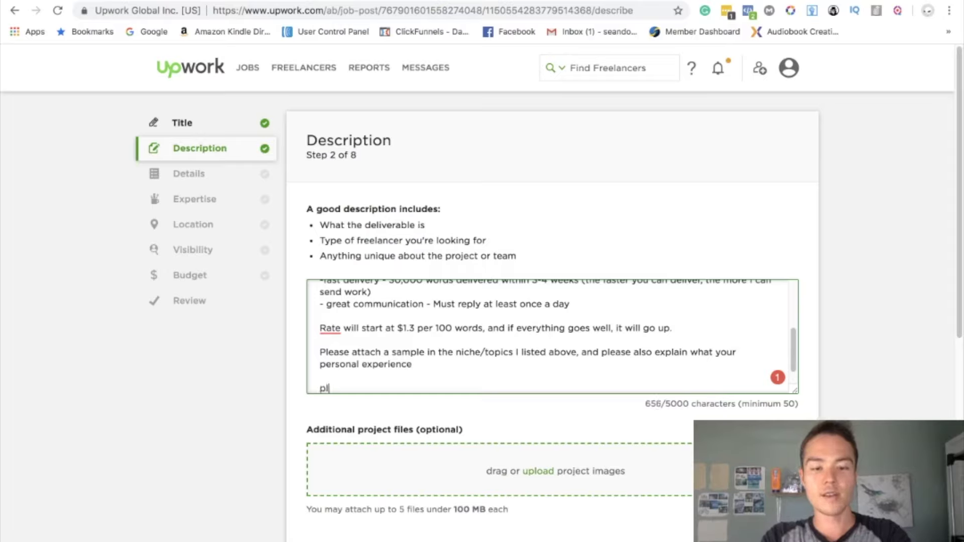
- End the description requiring applicants to answer 'who is the president of USA' or not be considered
{"action": "type", "text": "ease ask"}
{"action": "key", "text": "BackSpace"}
{"action": "key", "text": "BackSpace"}
{"action": "key", "text": "BackSpace"}
{"action": "type", "text": "ans"}
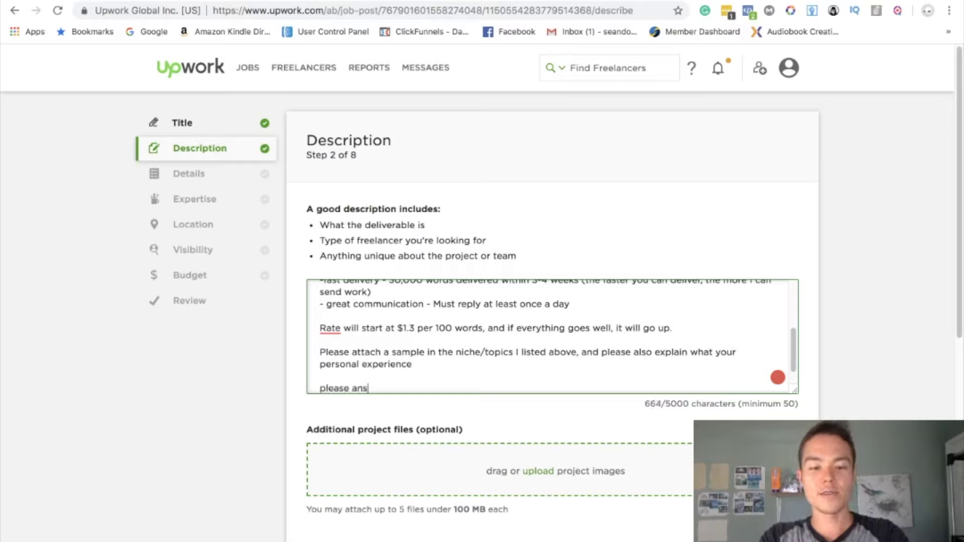
{"action": "type", "text": "wer this wuest"}
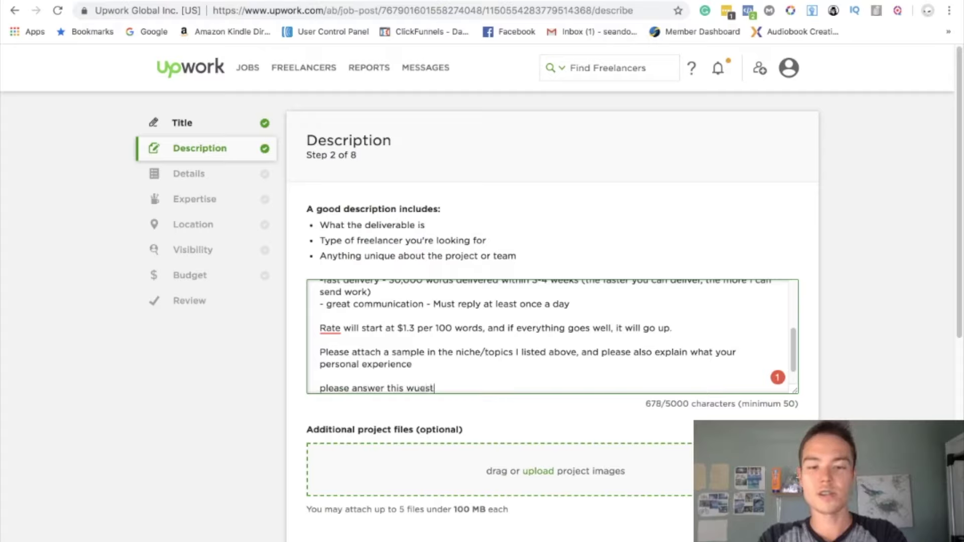
{"action": "type", "text": "ion"}
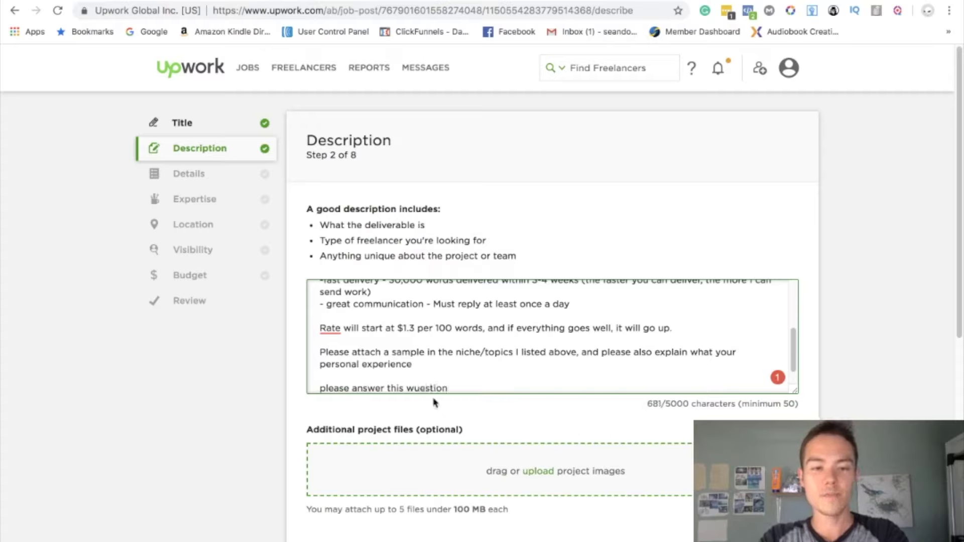
{"action": "left_click", "coordinate": [413, 386]}
{"action": "key", "text": "BackSpace"}
{"action": "type", "text": "q"}
{"action": "left_click", "coordinate": [472, 390]}
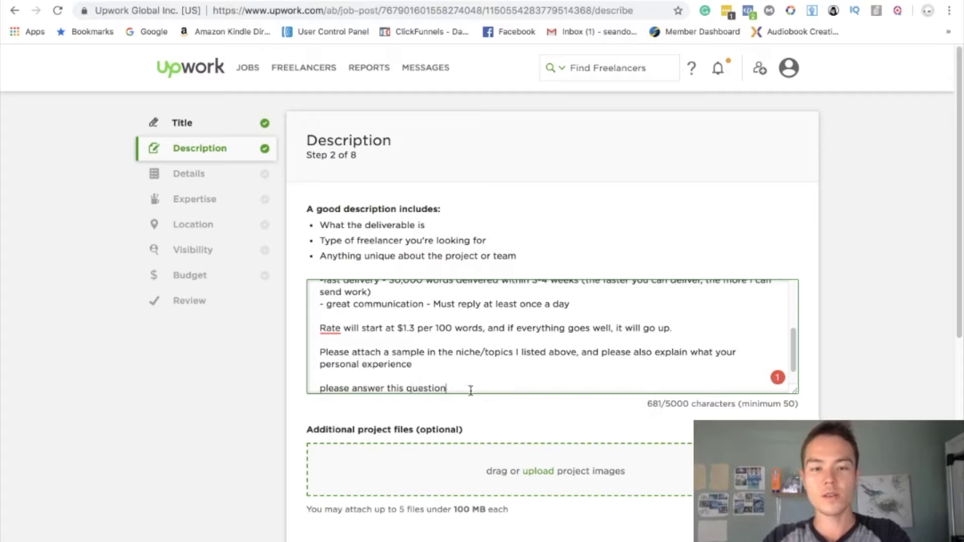
{"action": "type", "text": "in your applica"}
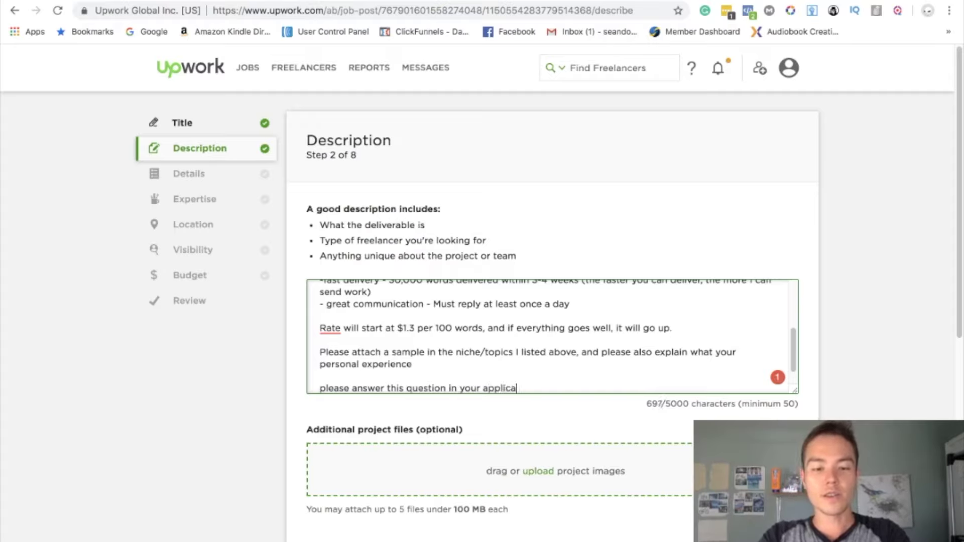
{"action": "type", "text": "tion, or you will n"}
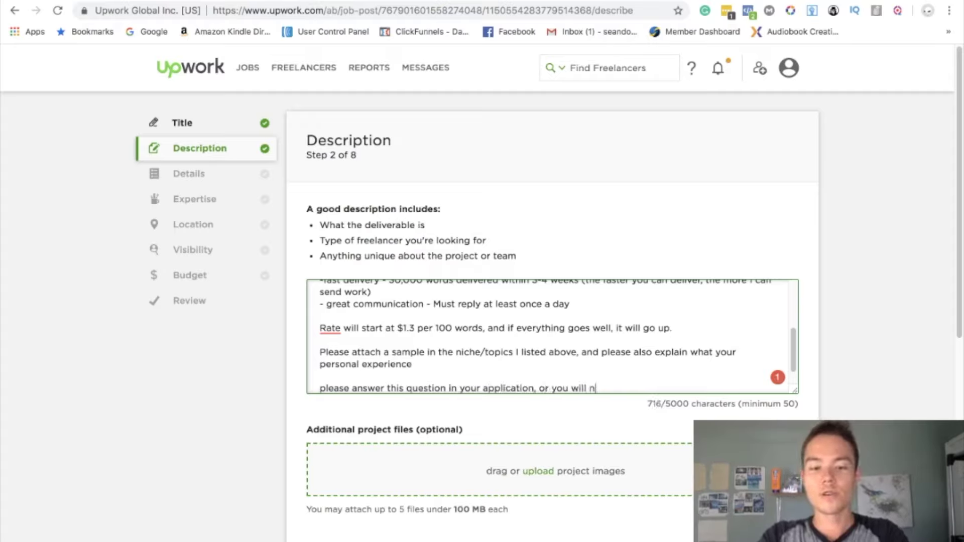
{"action": "type", "text": "ot be considered "}
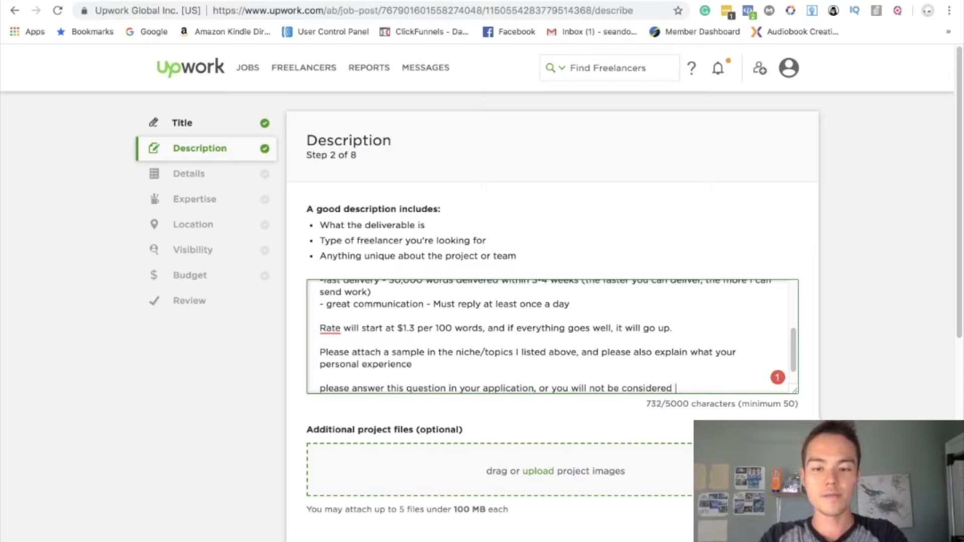
{"action": "type", "text": "- who is the presi"}
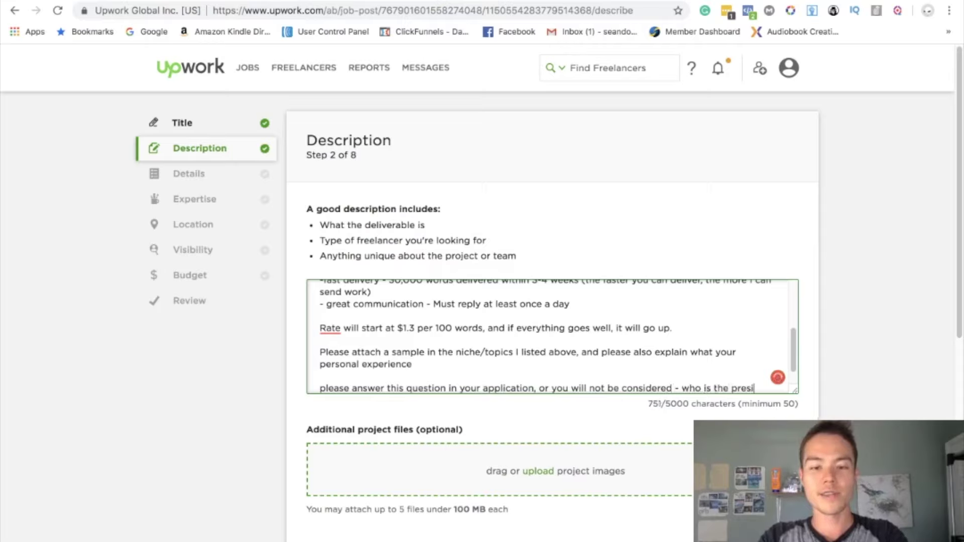
{"action": "type", "text": "dent of USA."}
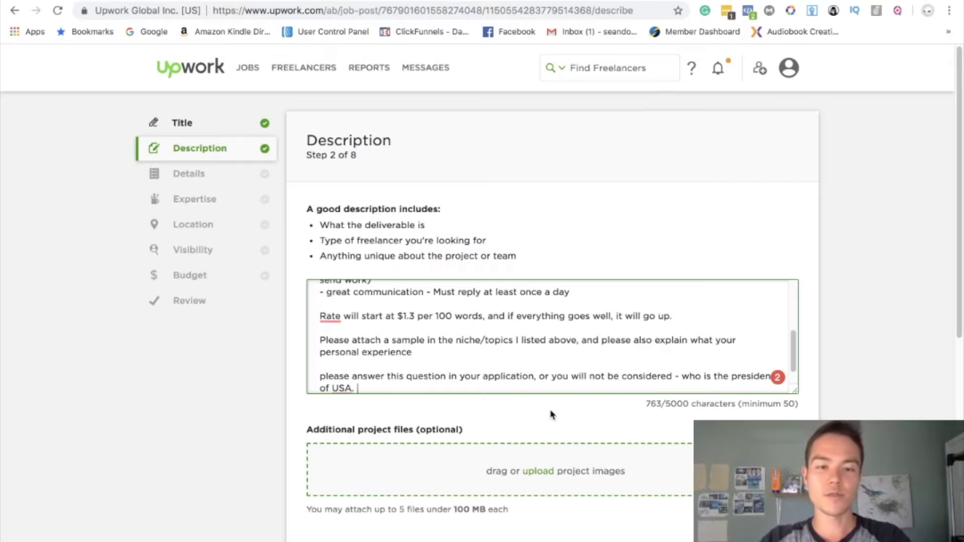
{"action": "scroll", "coordinate": [551, 413], "scroll_direction": "down", "scroll_amount": 5}
{"action": "left_click", "coordinate": [478, 297]}
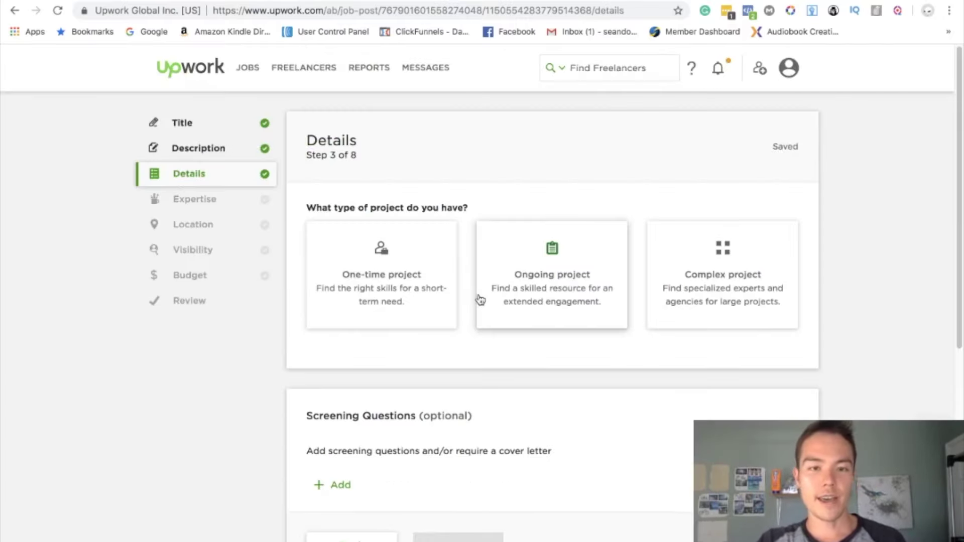
- Mark the job as an ongoing project
{"action": "left_click", "coordinate": [513, 295]}
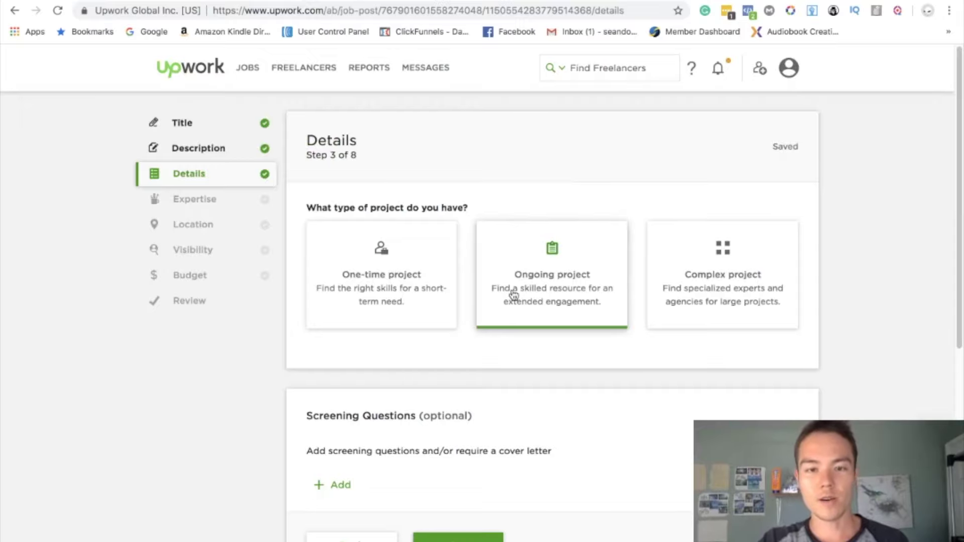
{"action": "scroll", "coordinate": [421, 387], "scroll_direction": "down", "scroll_amount": 2}
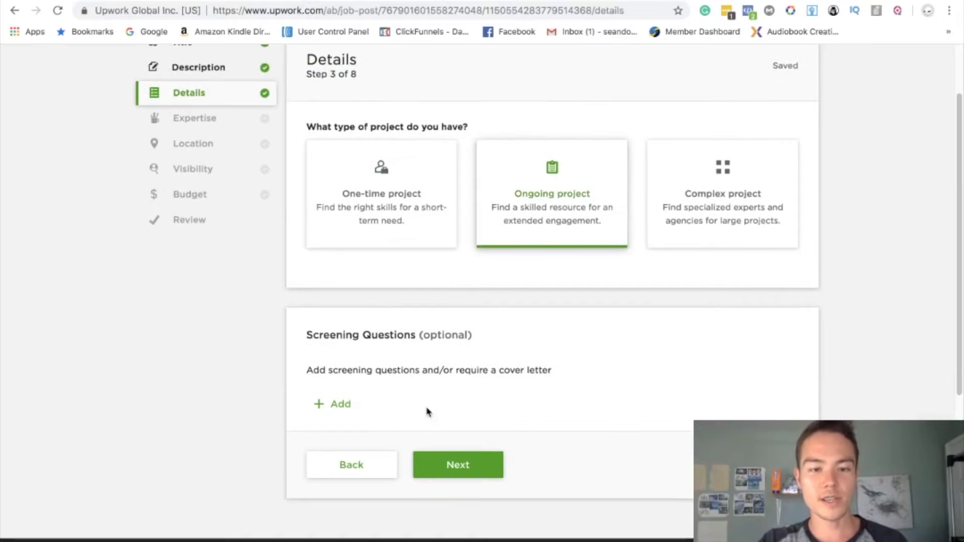
{"action": "left_click", "coordinate": [457, 463]}
- Select the Internet Research skill, the eBooks deliverable and the Expert experience level
{"action": "scroll", "coordinate": [502, 147], "scroll_direction": "down", "scroll_amount": 2}
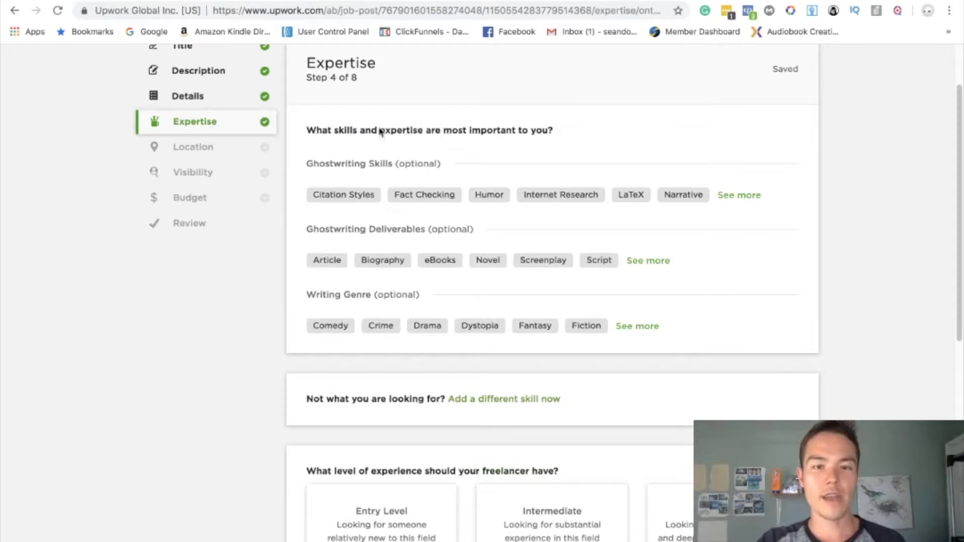
{"action": "left_click", "coordinate": [546, 201]}
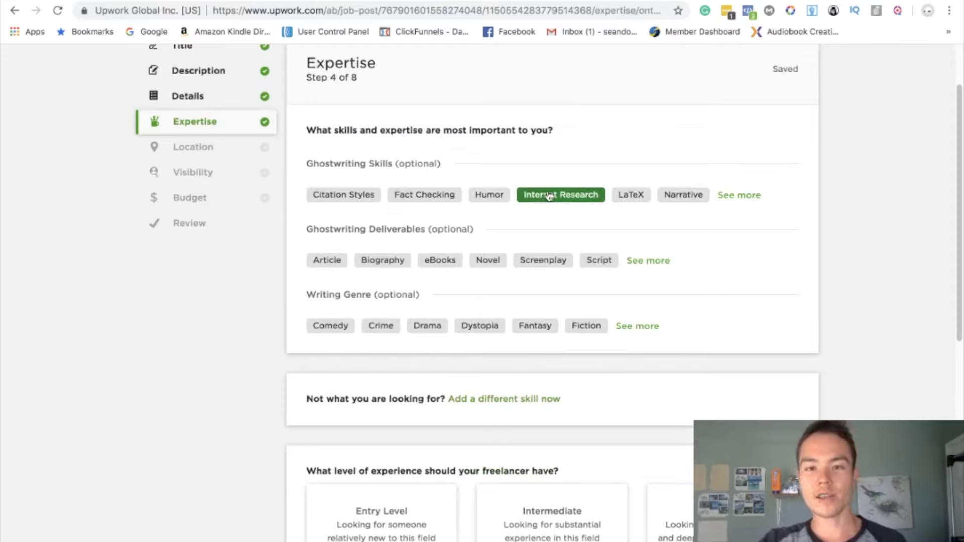
{"action": "left_click", "coordinate": [486, 260]}
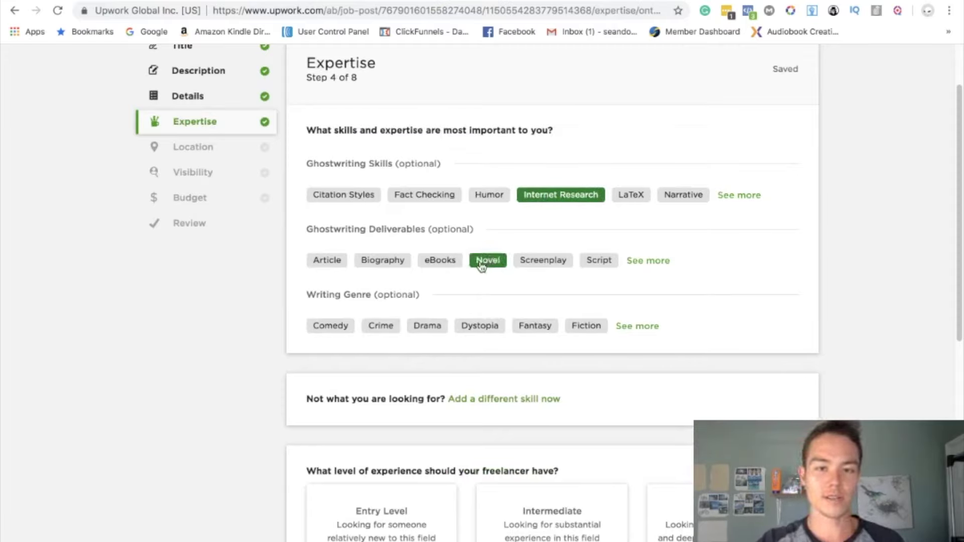
{"action": "left_click", "coordinate": [486, 260]}
{"action": "left_click", "coordinate": [435, 262]}
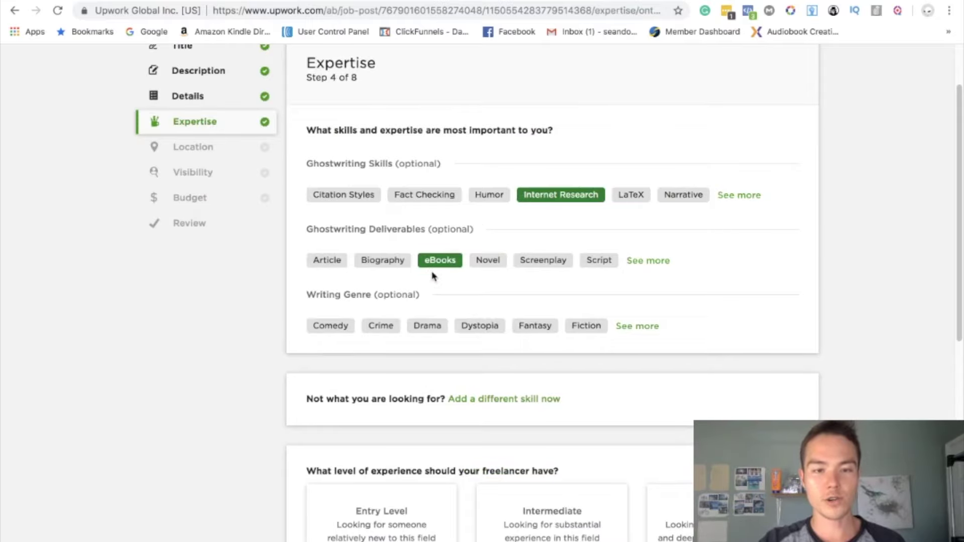
{"action": "scroll", "coordinate": [655, 326], "scroll_direction": "down", "scroll_amount": 3}
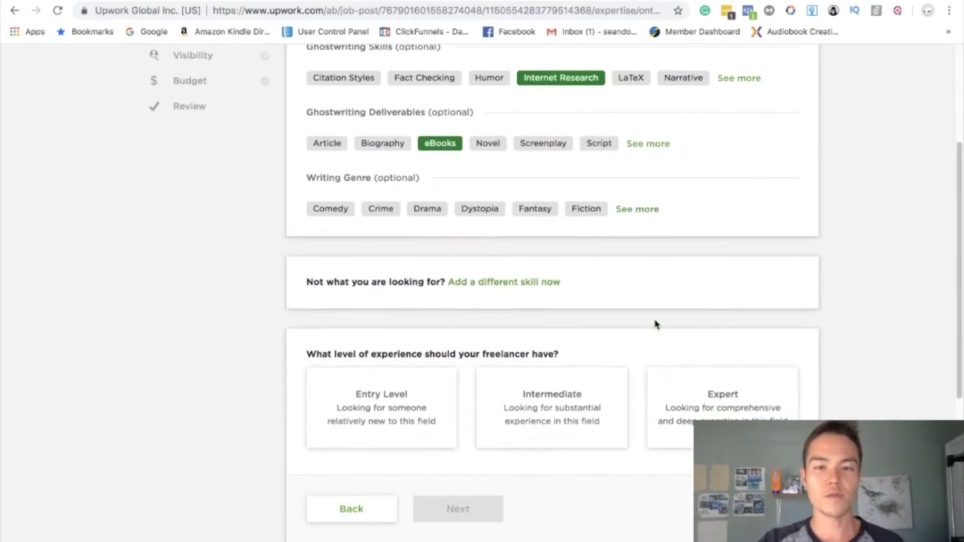
{"action": "left_click", "coordinate": [571, 212]}
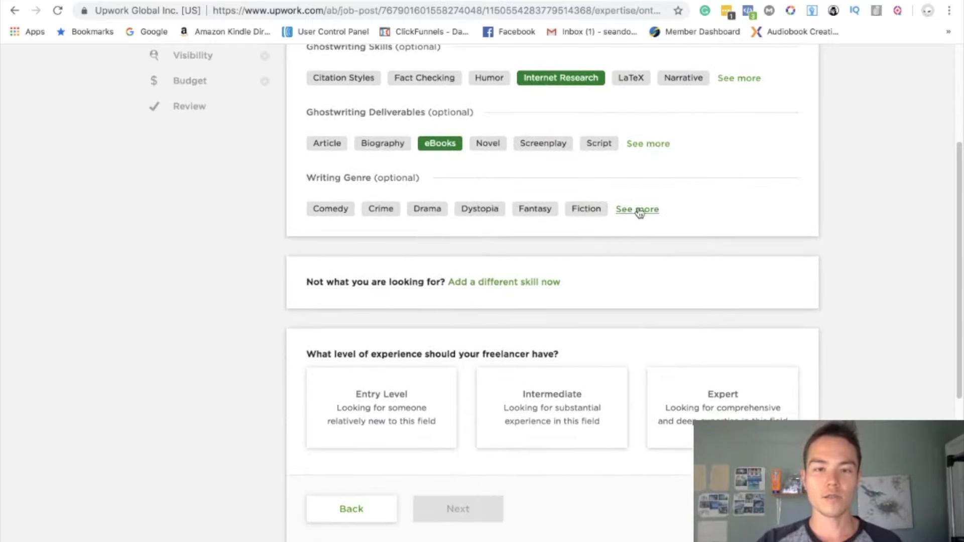
{"action": "scroll", "coordinate": [481, 265], "scroll_direction": "down", "scroll_amount": 3}
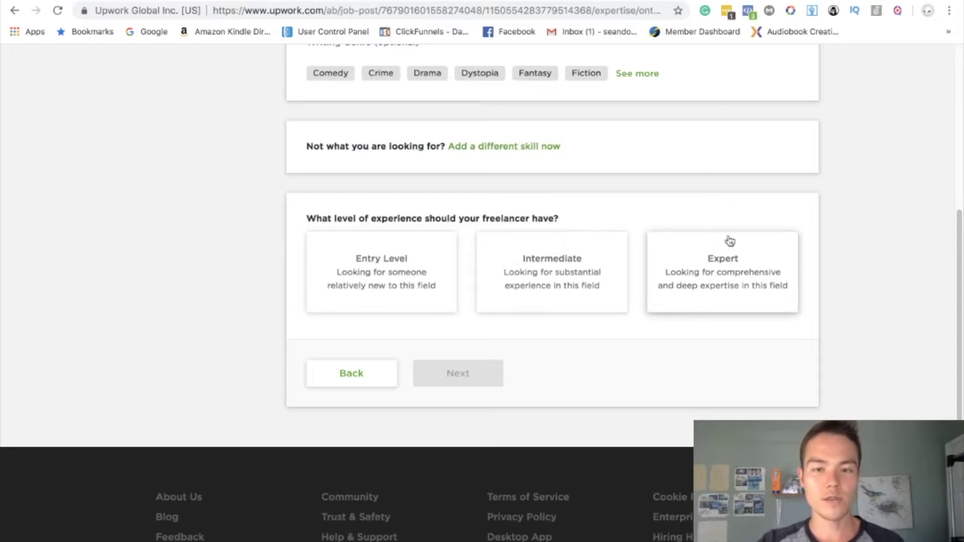
{"action": "left_click", "coordinate": [705, 266]}
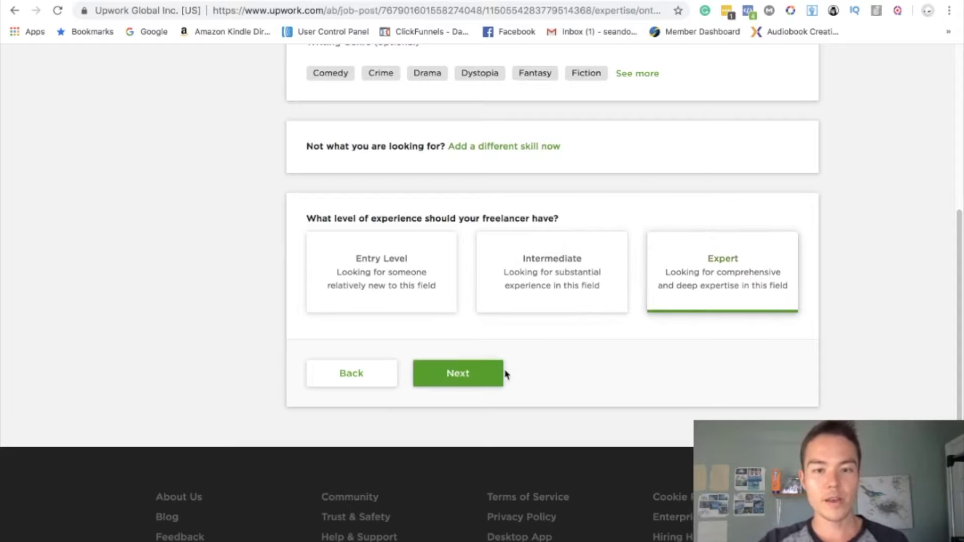
{"action": "left_click", "coordinate": [457, 376]}
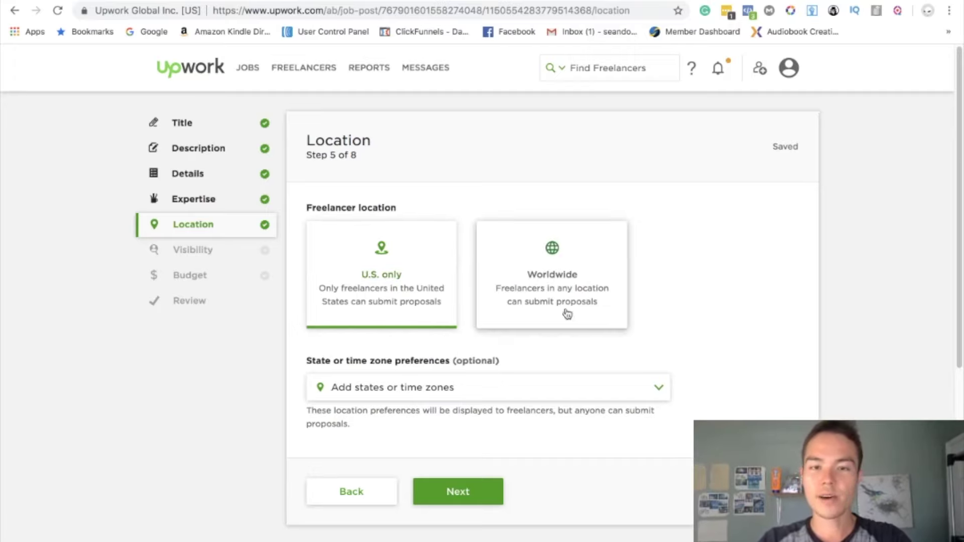
- Accept freelancers from anywhere in the world
{"action": "left_click", "coordinate": [525, 273]}
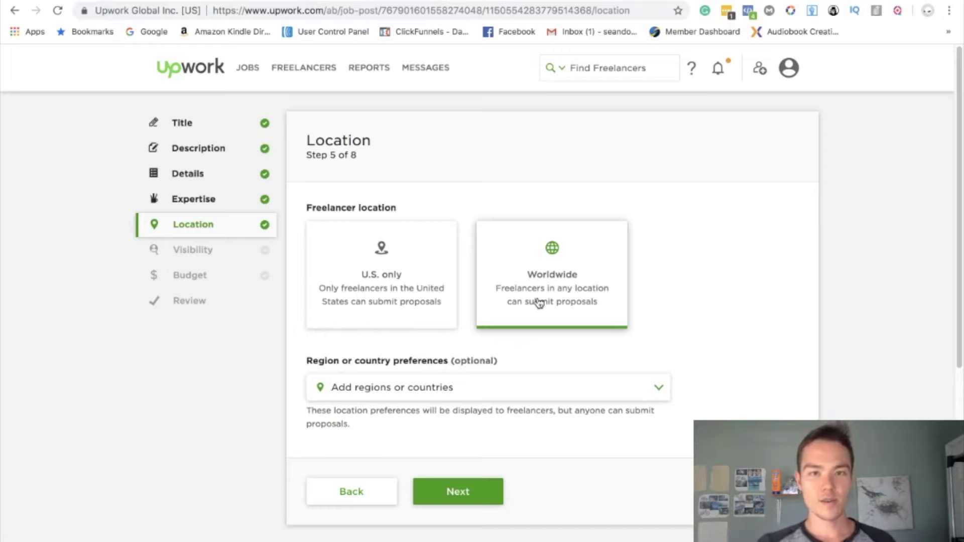
{"action": "left_click", "coordinate": [458, 493]}
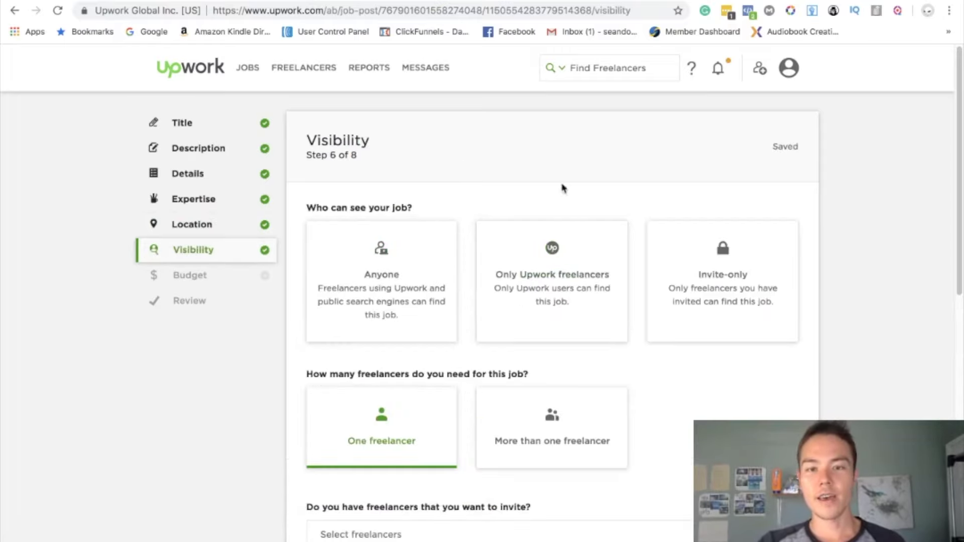
- Let anyone find the job and ask for 3 freelancers
{"action": "left_click", "coordinate": [411, 274]}
{"action": "scroll", "coordinate": [503, 207], "scroll_direction": "down", "scroll_amount": 5}
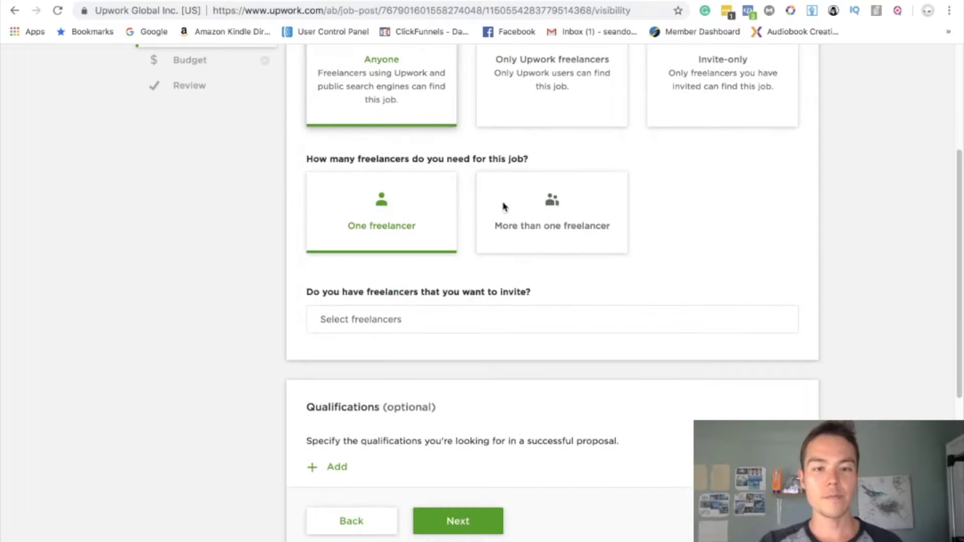
{"action": "left_click", "coordinate": [587, 227]}
{"action": "left_click", "coordinate": [438, 310]}
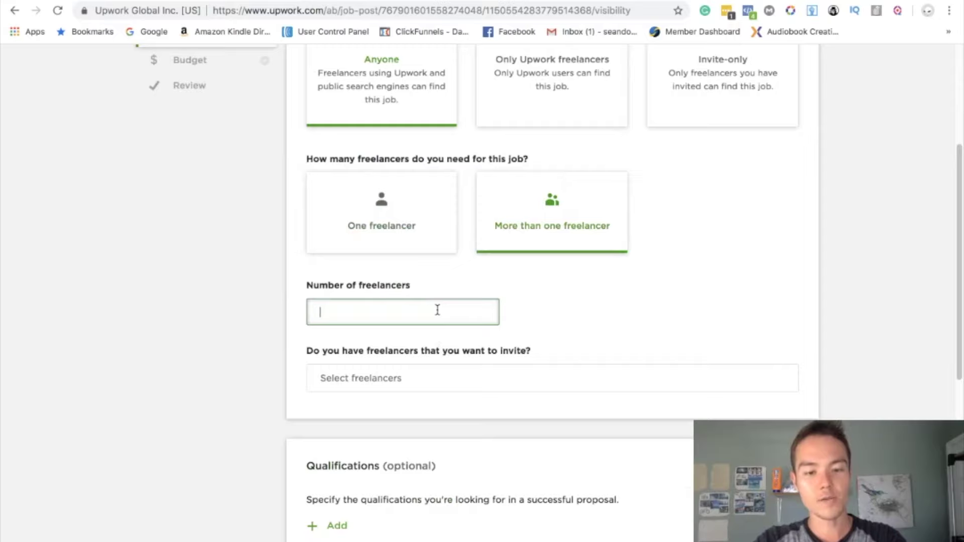
{"action": "type", "text": "3"}
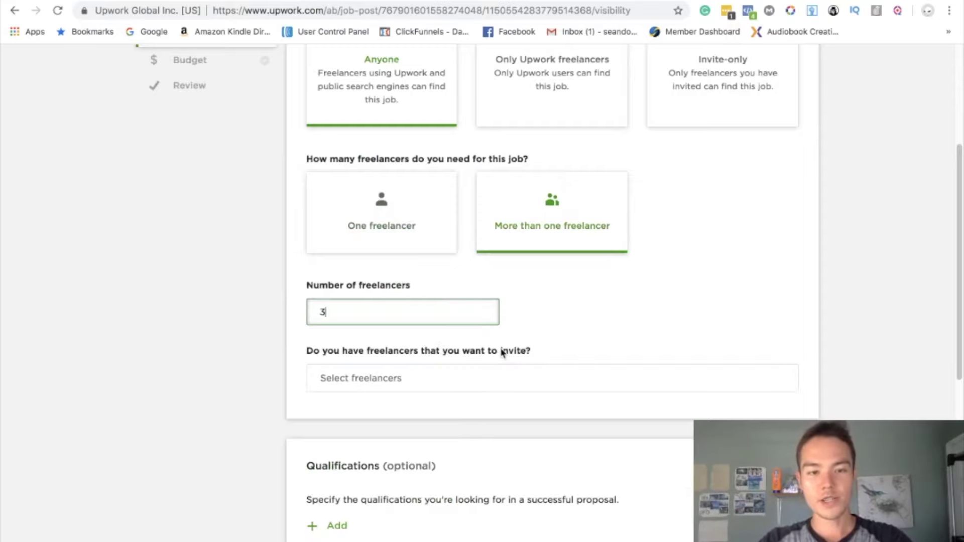
{"action": "scroll", "coordinate": [578, 296], "scroll_direction": "down", "scroll_amount": 3}
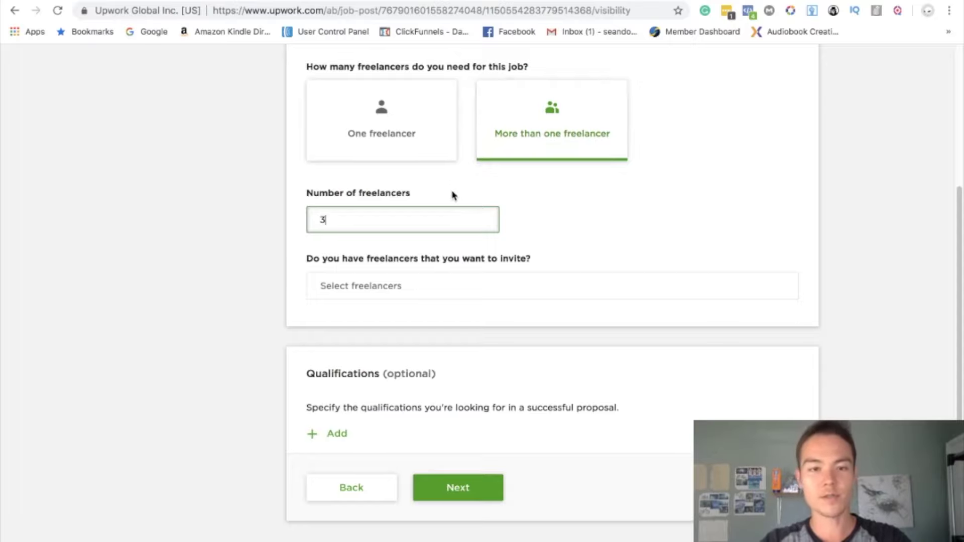
{"action": "scroll", "coordinate": [416, 266], "scroll_direction": "down", "scroll_amount": 3}
- Require at least 100 hours billed, 90% job success and native or bilingual English
{"action": "left_click", "coordinate": [336, 336]}
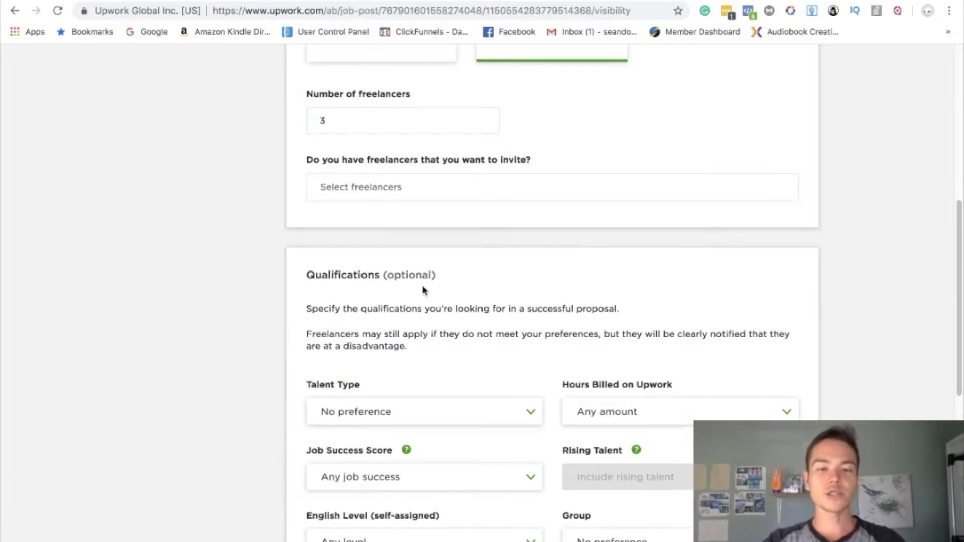
{"action": "scroll", "coordinate": [537, 236], "scroll_direction": "down", "scroll_amount": 5}
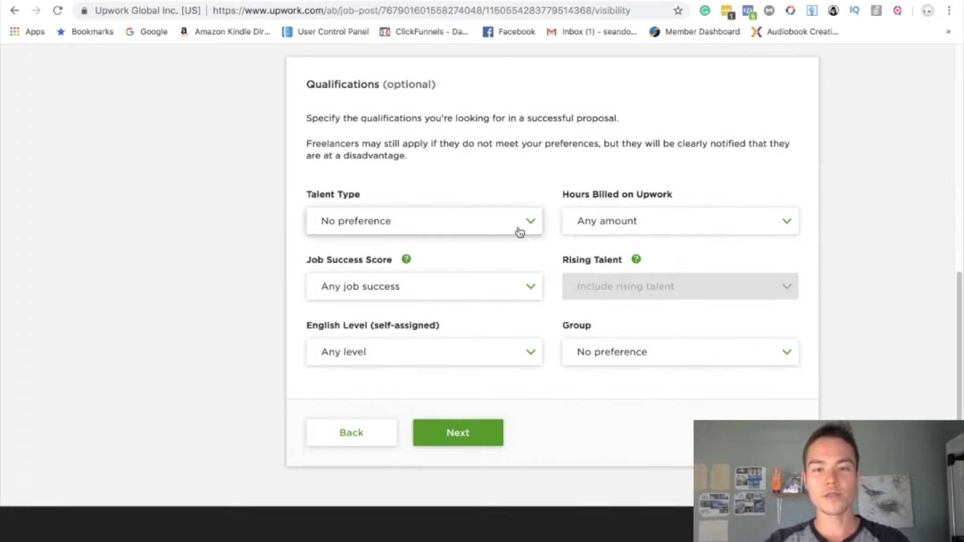
{"action": "left_click", "coordinate": [652, 219]}
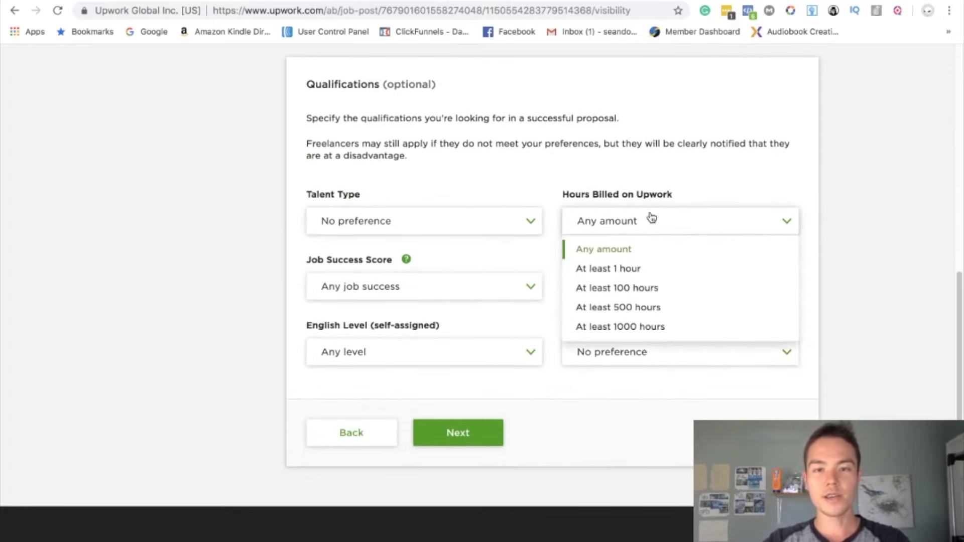
{"action": "left_click", "coordinate": [644, 292]}
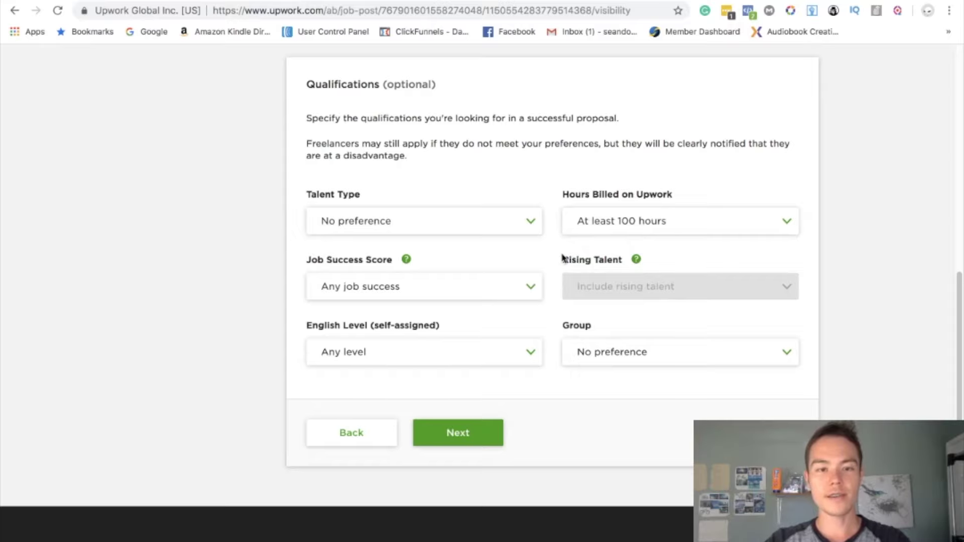
{"action": "left_click", "coordinate": [636, 259]}
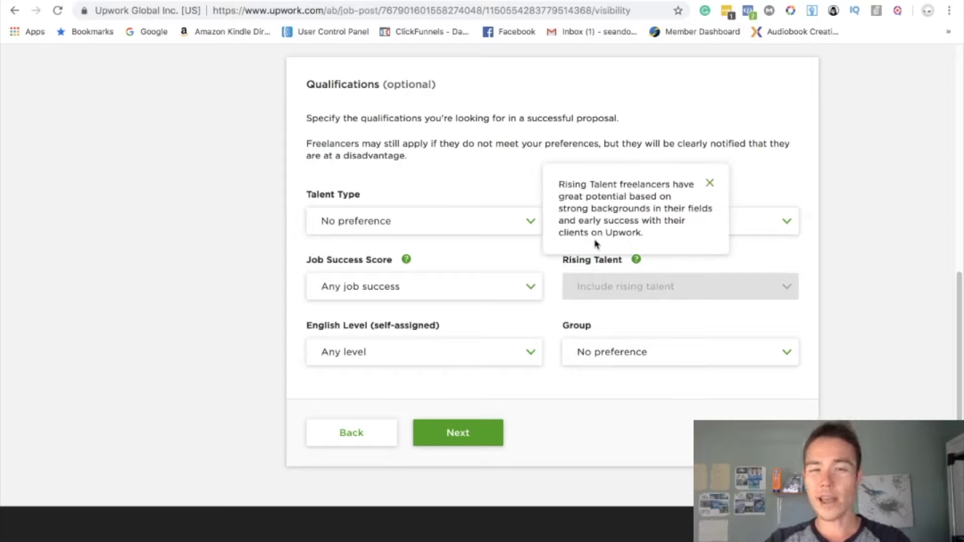
{"action": "left_click", "coordinate": [710, 183]}
{"action": "left_click", "coordinate": [460, 289]}
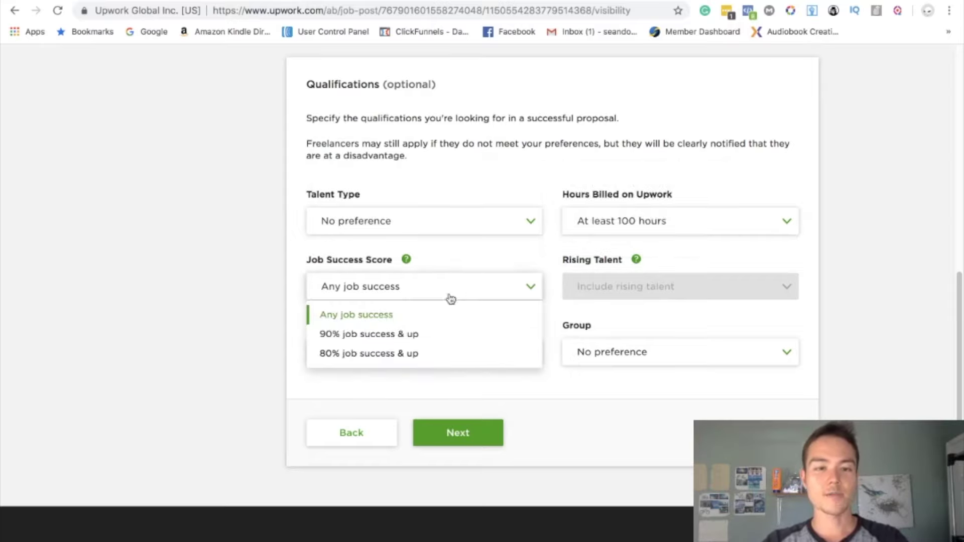
{"action": "left_click", "coordinate": [404, 335]}
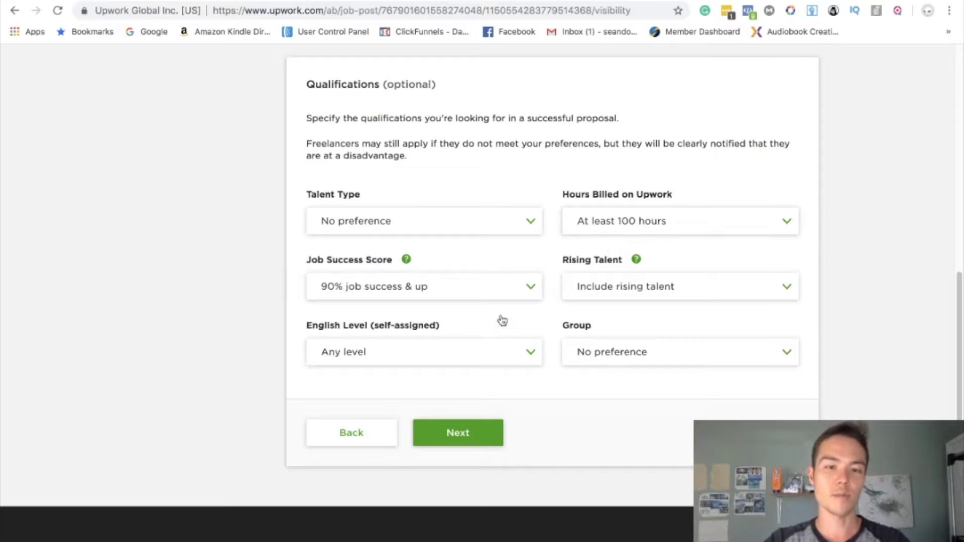
{"action": "left_click", "coordinate": [493, 354]}
{"action": "left_click", "coordinate": [392, 459]}
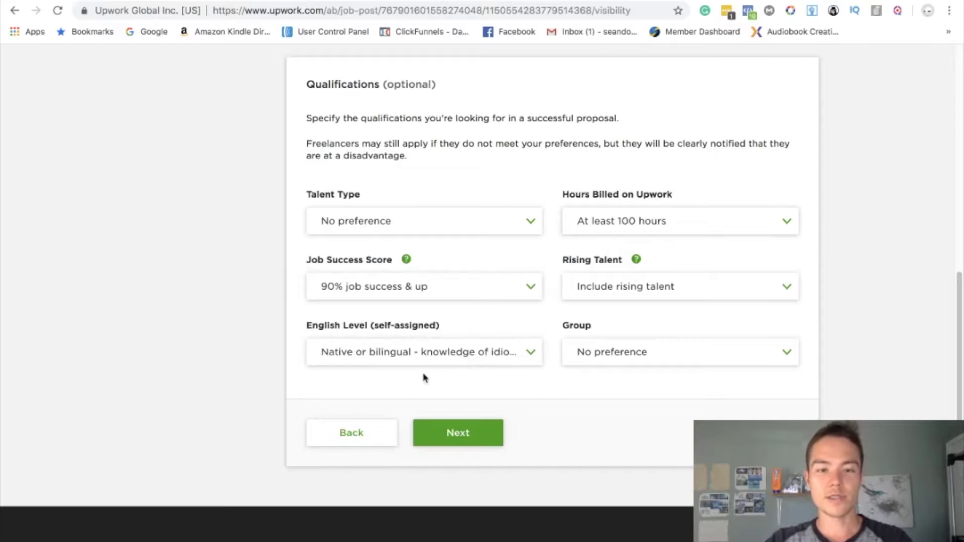
{"action": "left_click", "coordinate": [463, 435]}
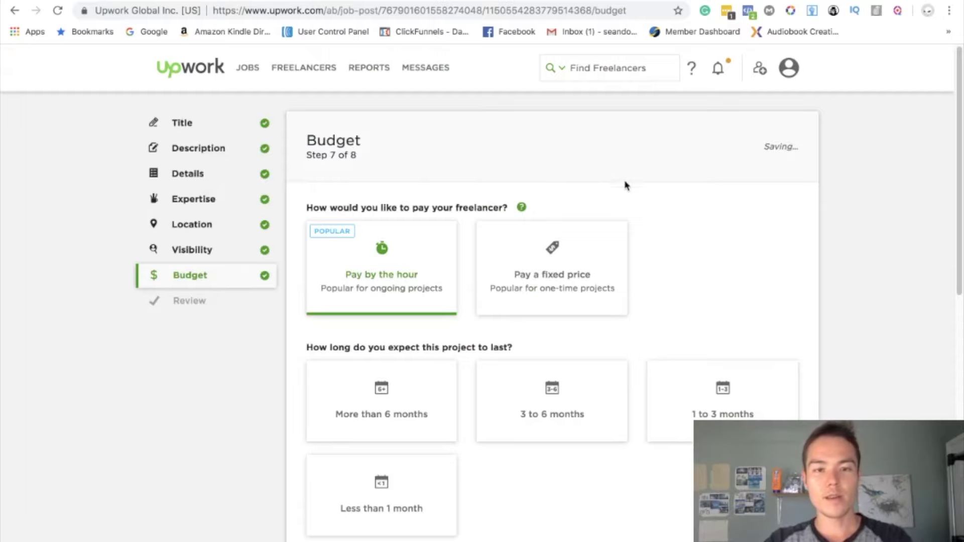
{"action": "scroll", "coordinate": [648, 193], "scroll_direction": "down", "scroll_amount": 1}
- Pay a fixed price with a $1,000 budget and proceed to review
{"action": "left_click", "coordinate": [595, 203]}
{"action": "left_click", "coordinate": [400, 343]}
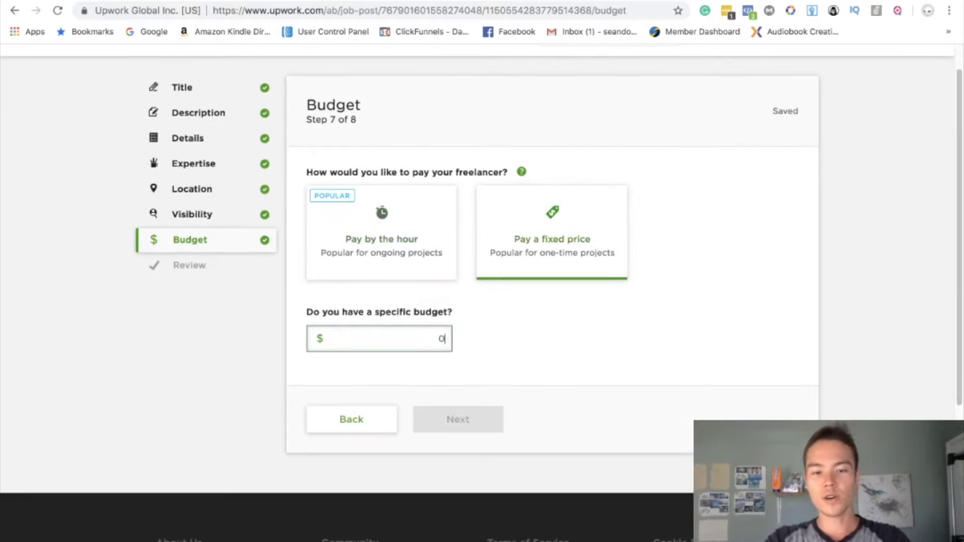
{"action": "type", "text": "10000"}
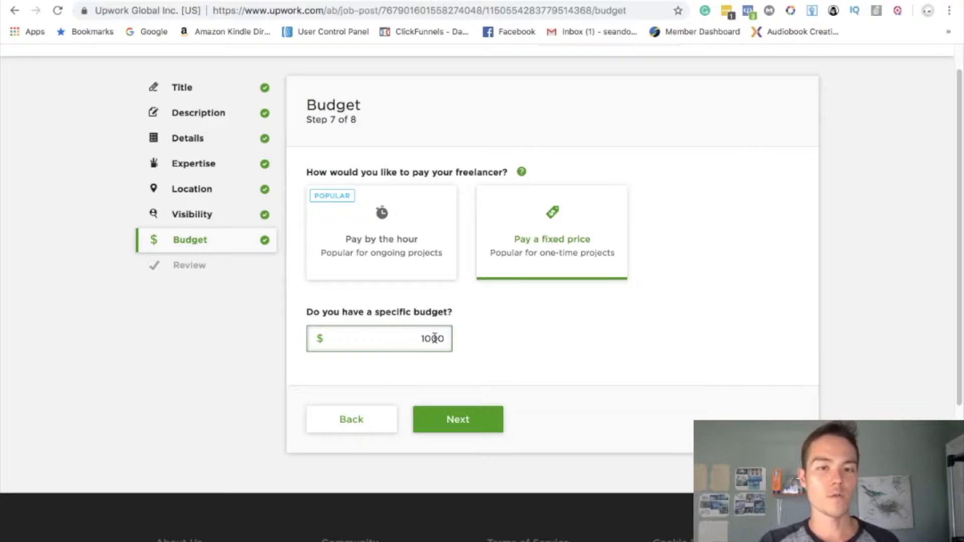
{"action": "left_click", "coordinate": [457, 421]}
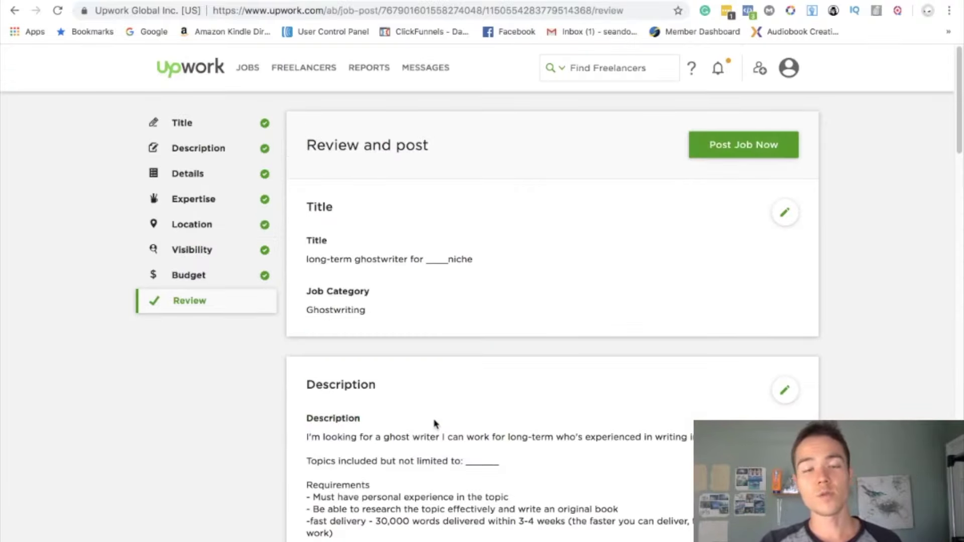
- Scroll through the completed ghostwriter job post on the Review and post page
{"action": "scroll", "coordinate": [442, 409], "scroll_direction": "down", "scroll_amount": 7}
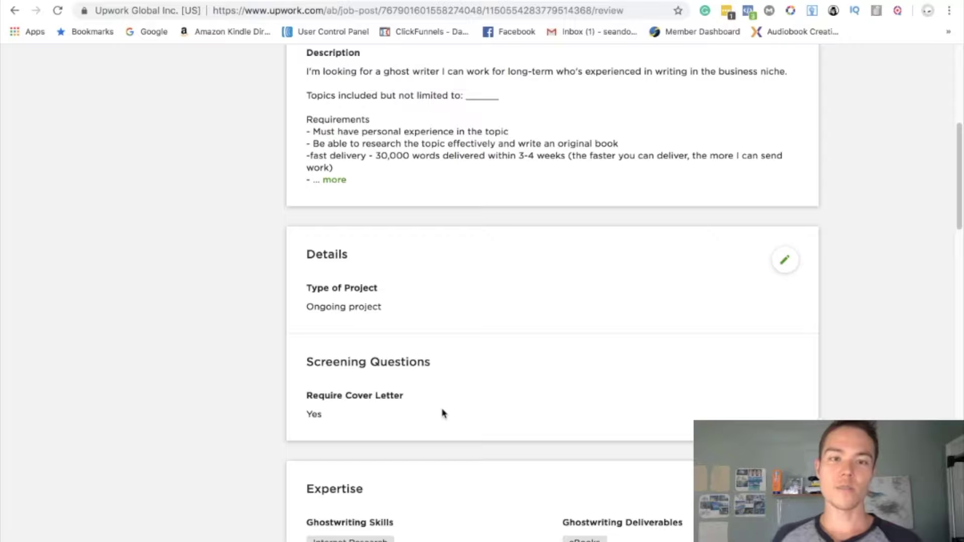
{"action": "scroll", "coordinate": [443, 412], "scroll_direction": "down", "scroll_amount": 6}
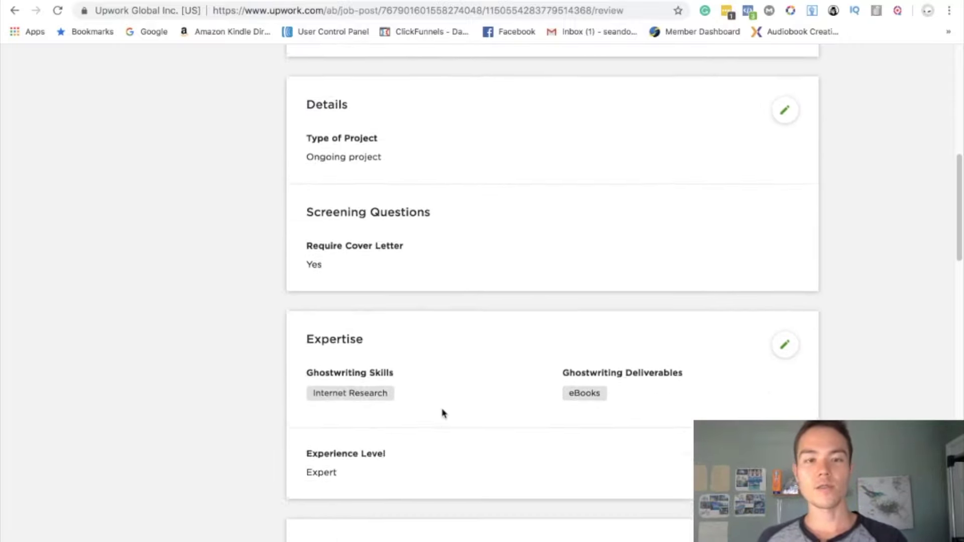
{"action": "scroll", "coordinate": [443, 413], "scroll_direction": "down", "scroll_amount": 15}
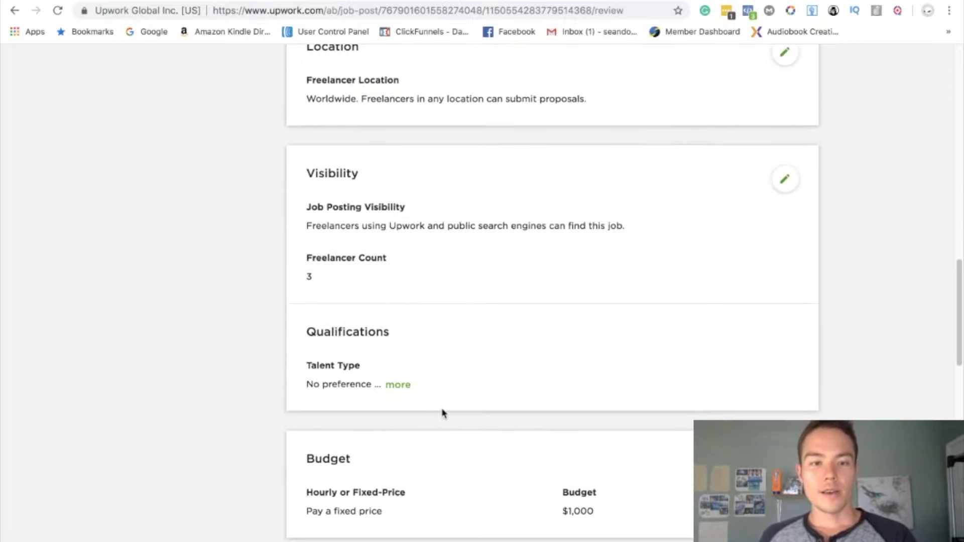
{"action": "scroll", "coordinate": [442, 409], "scroll_direction": "down", "scroll_amount": 4}
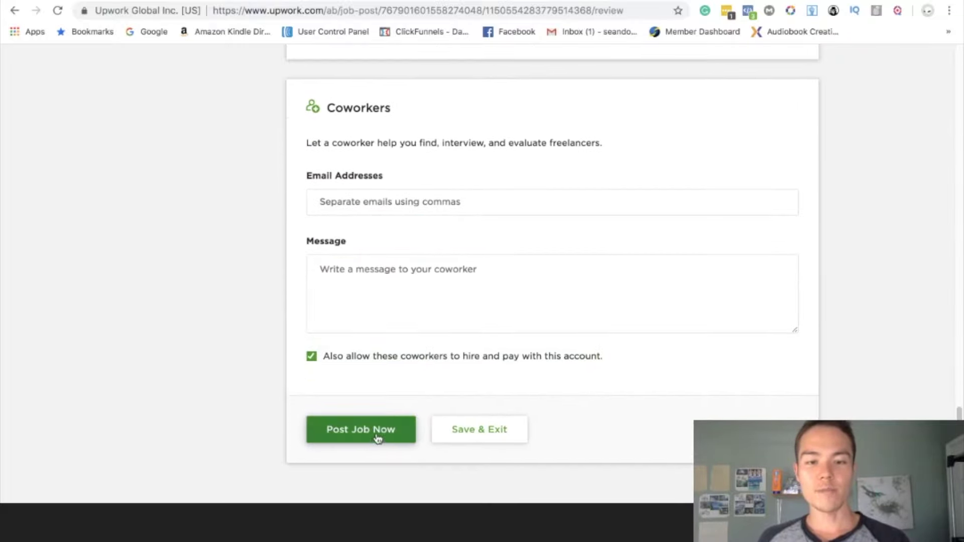
{"action": "scroll", "coordinate": [203, 352], "scroll_direction": "up", "scroll_amount": 20}
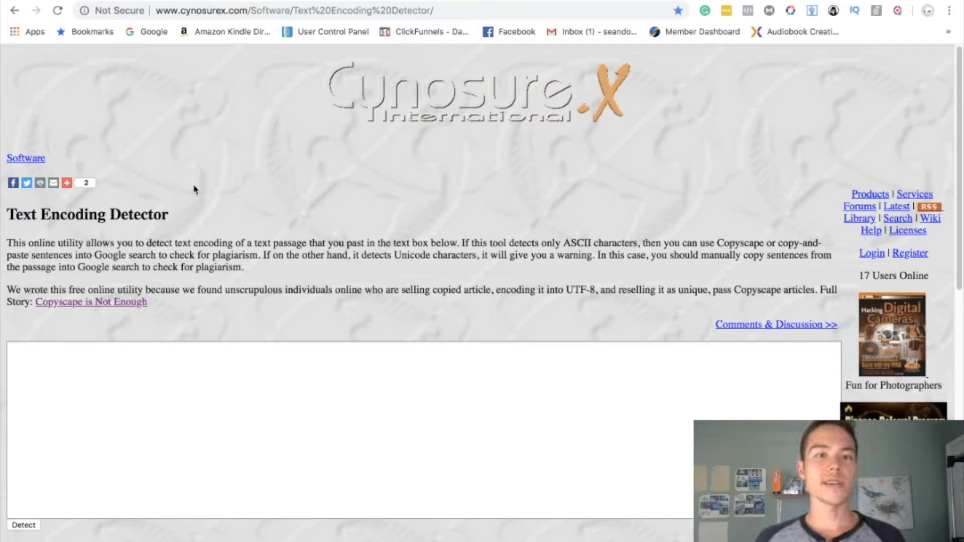
- Highlight the Text Encoding Detector's web address and its path
{"action": "left_click", "coordinate": [223, 12]}
{"action": "left_click", "coordinate": [192, 12]}
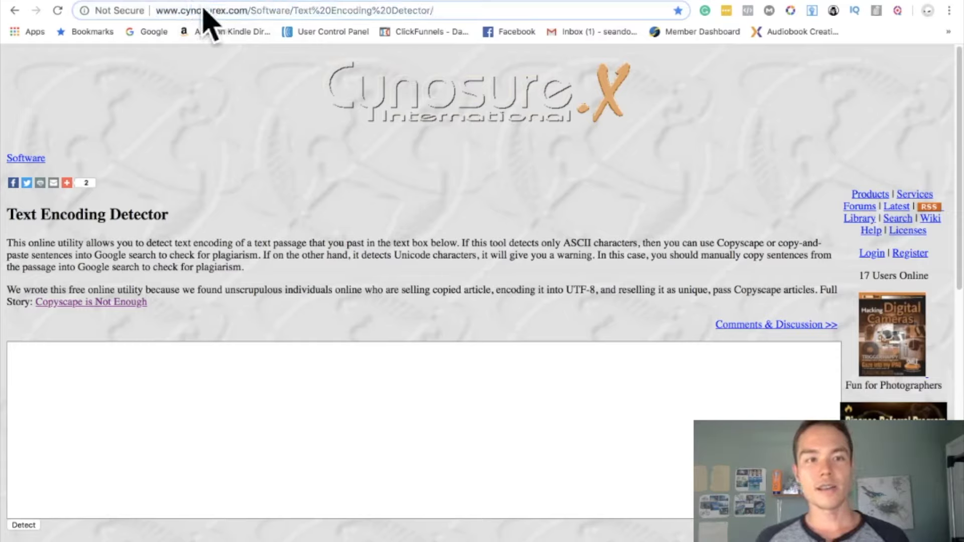
{"action": "left_click_drag", "start_coordinate": [254, 11], "coordinate": [645, 10]}
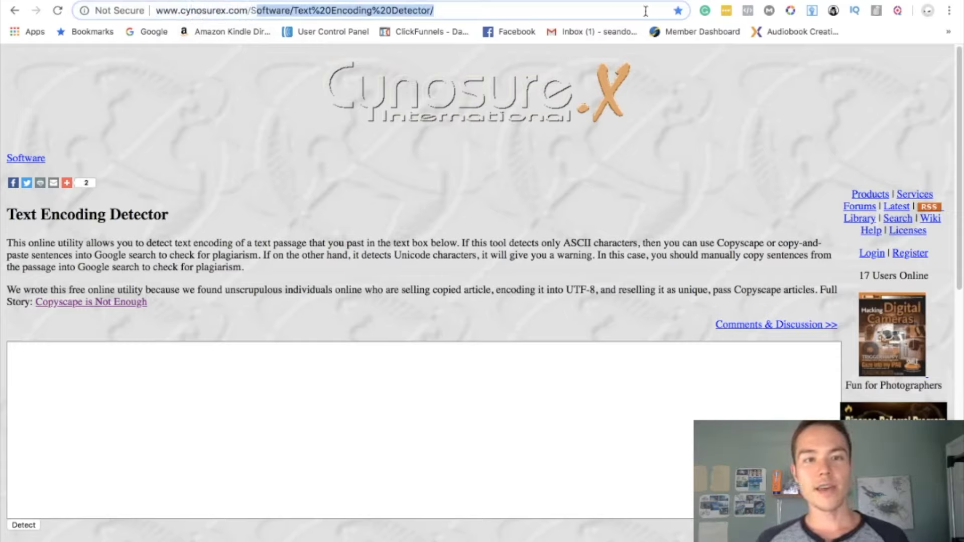
{"action": "left_click", "coordinate": [480, 14]}
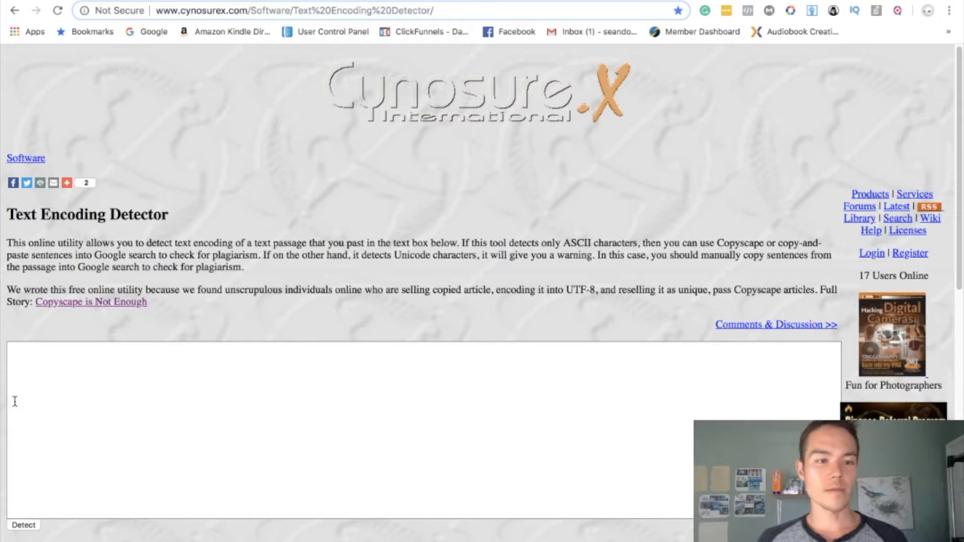
- Highlight the paragraph about copied articles, then focus the empty text box
{"action": "left_click_drag", "start_coordinate": [21, 291], "coordinate": [216, 307]}
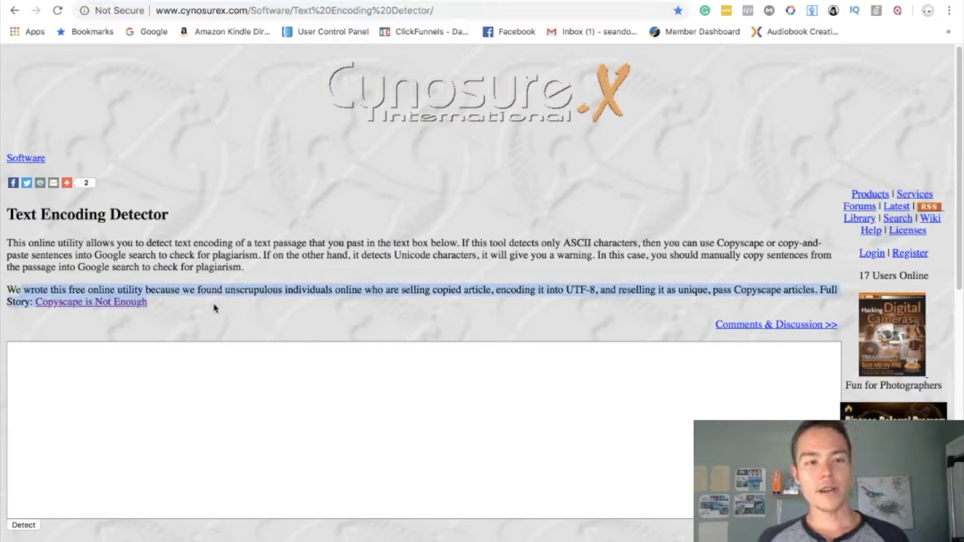
{"action": "left_click", "coordinate": [216, 307]}
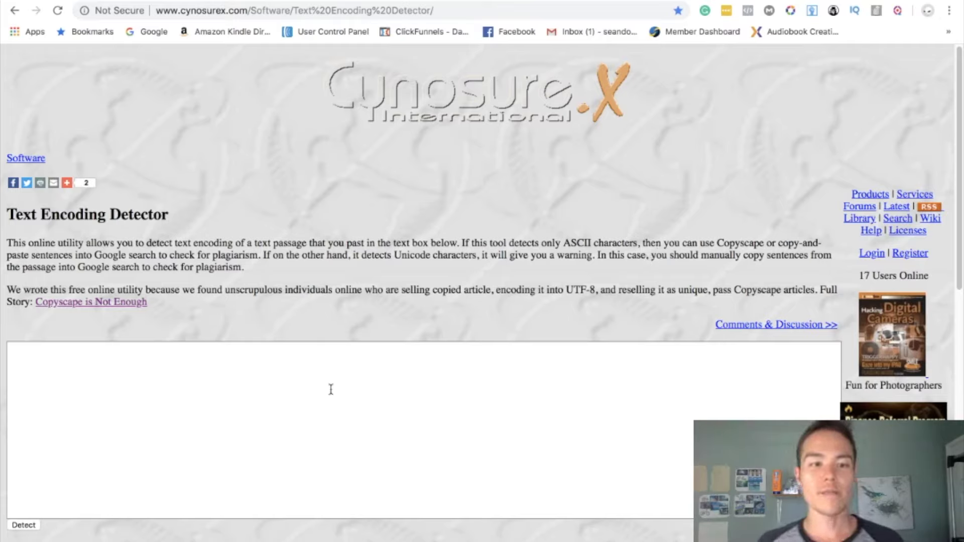
{"action": "left_click", "coordinate": [221, 415]}
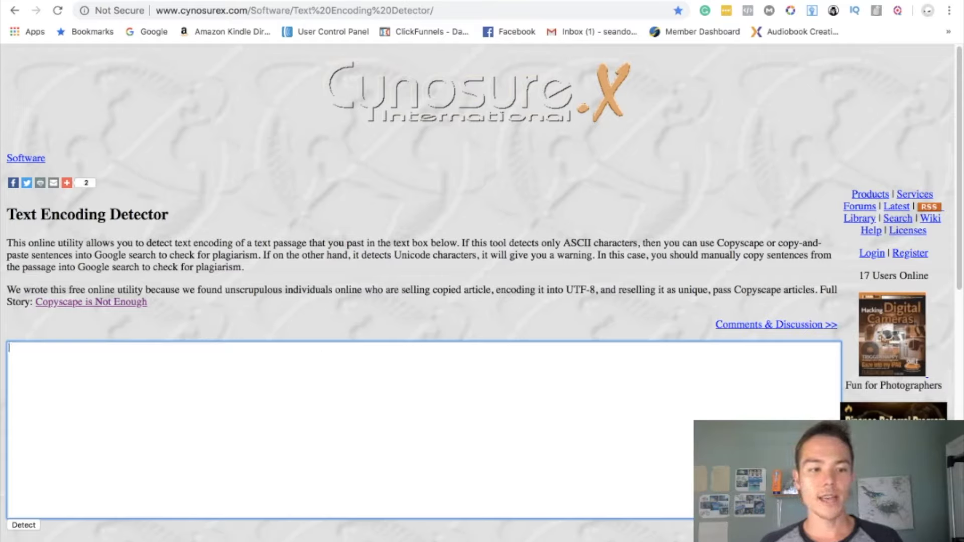
{"action": "left_click", "coordinate": [484, 327]}
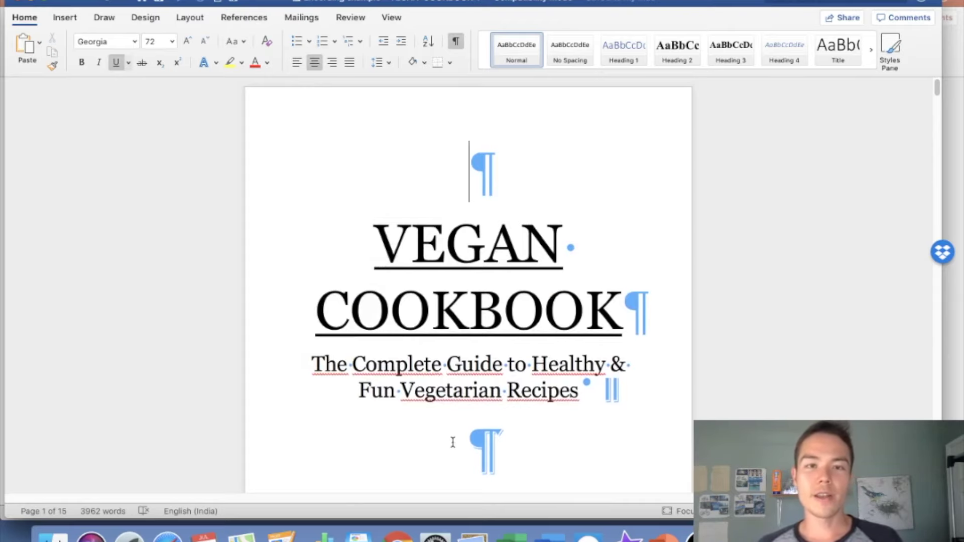
- Scroll the VEGAN COOKBOOK to the Mac and Cheese recipe and highlight 'cheese recipe'
{"action": "scroll", "coordinate": [454, 441], "scroll_direction": "down", "scroll_amount": 5}
{"action": "scroll", "coordinate": [472, 419], "scroll_direction": "down", "scroll_amount": 13}
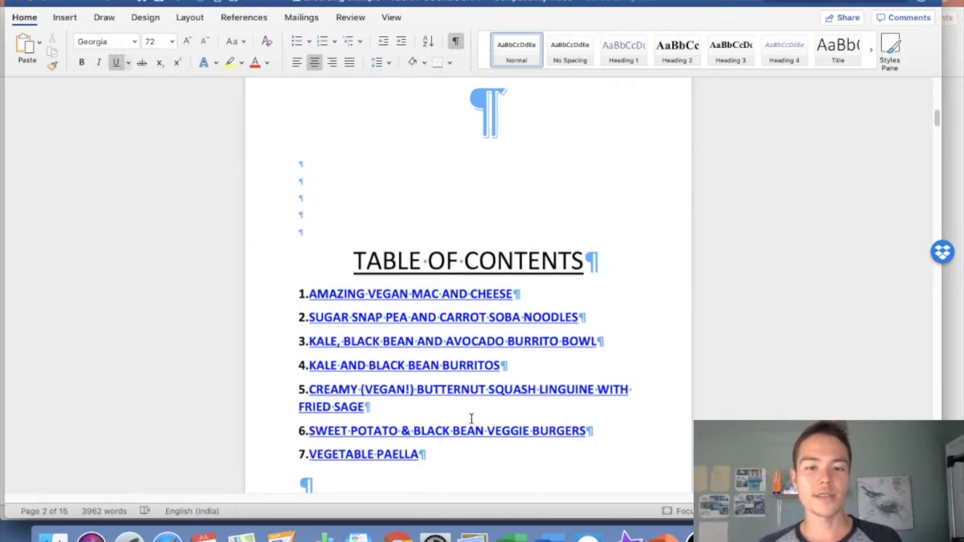
{"action": "scroll", "coordinate": [471, 419], "scroll_direction": "down", "scroll_amount": 8}
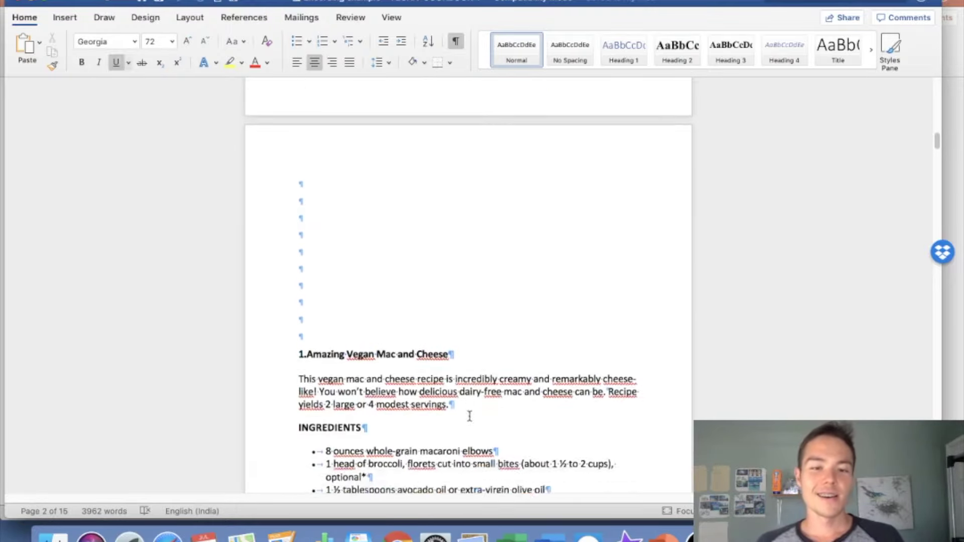
{"action": "scroll", "coordinate": [471, 419], "scroll_direction": "up", "scroll_amount": 2}
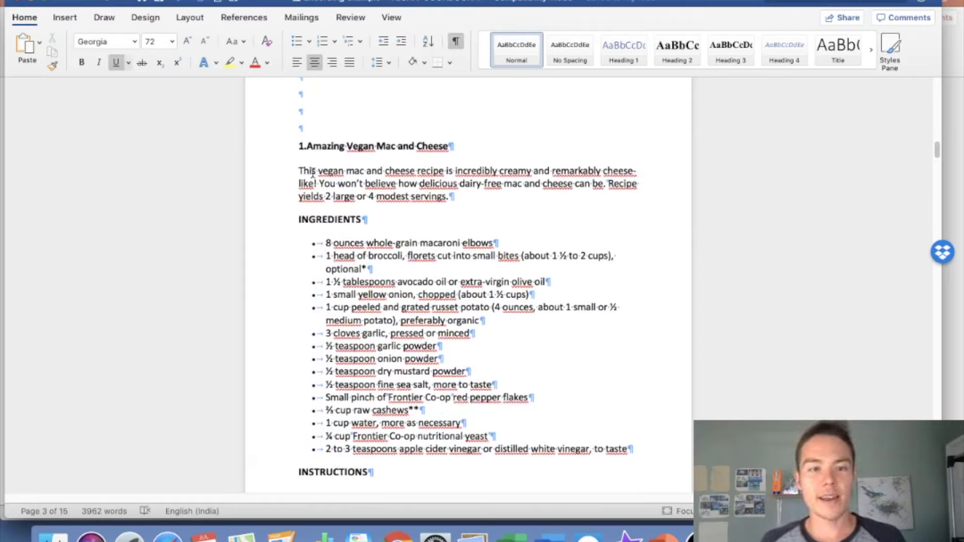
{"action": "left_click_drag", "start_coordinate": [386, 171], "coordinate": [423, 176]}
{"action": "left_click", "coordinate": [417, 177]}
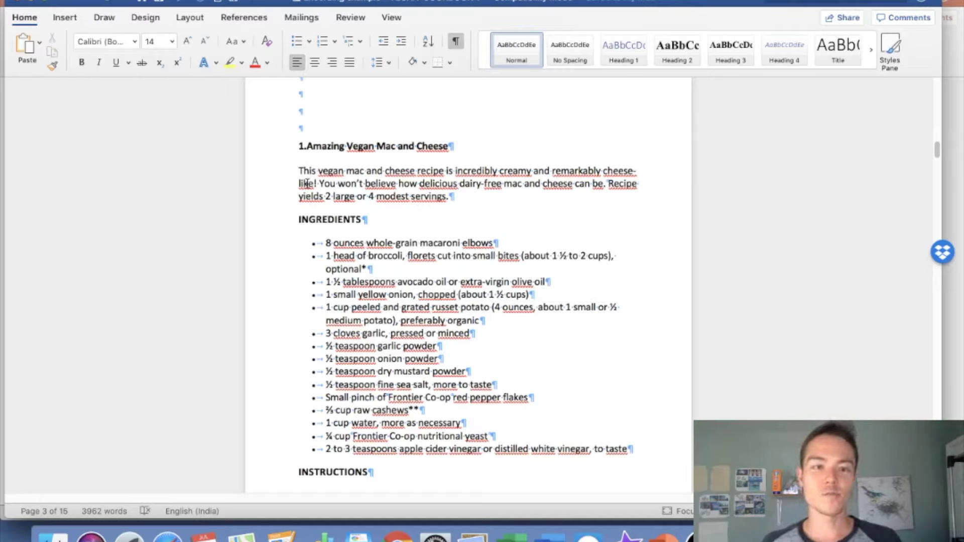
- Copy the recipe intro through the last ingredient and go back to the detector page
{"action": "left_click_drag", "start_coordinate": [298, 167], "coordinate": [630, 451]}
{"action": "right_click", "coordinate": [368, 219]}
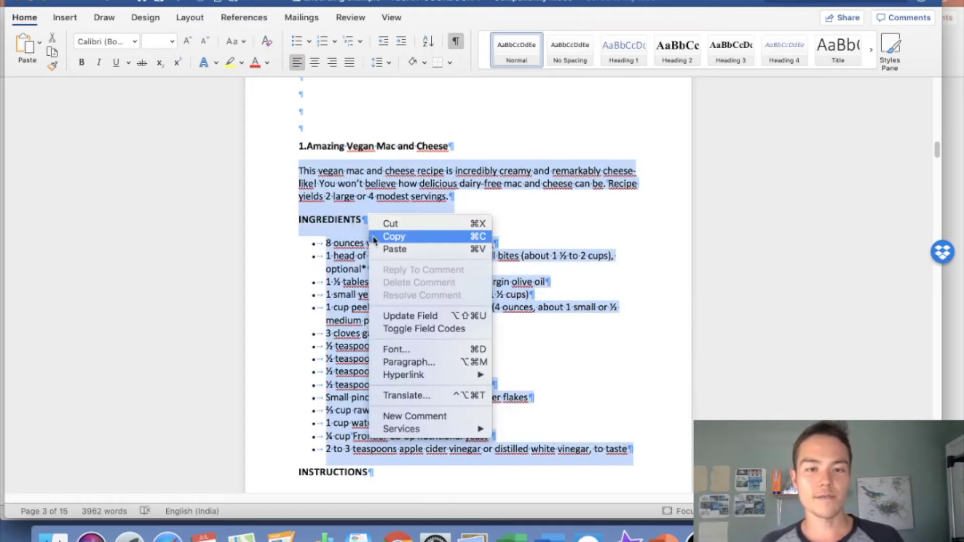
{"action": "left_click", "coordinate": [374, 237]}
{"action": "left_click", "coordinate": [397, 535]}
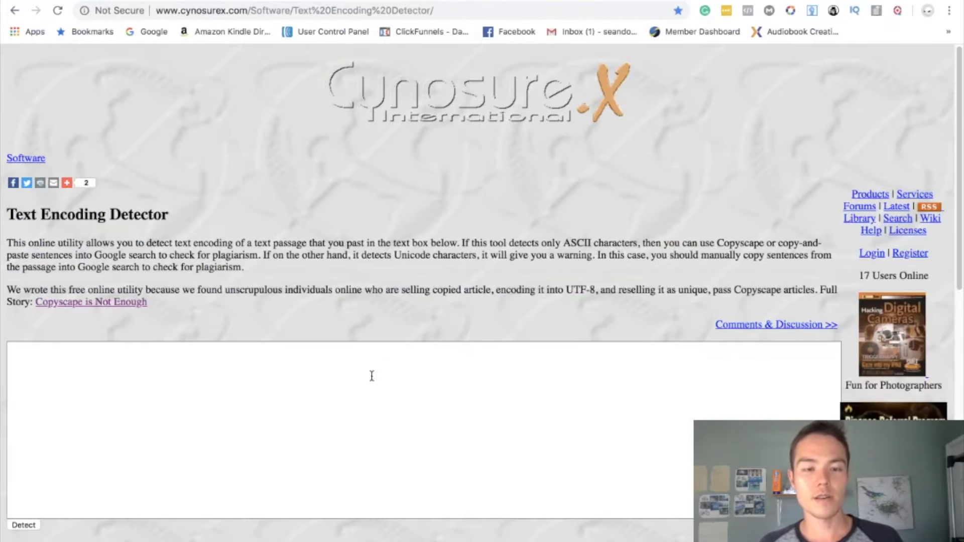
- Paste the copied recipe into the text box and run Detect
{"action": "left_click", "coordinate": [372, 376]}
{"action": "right_click", "coordinate": [252, 379]}
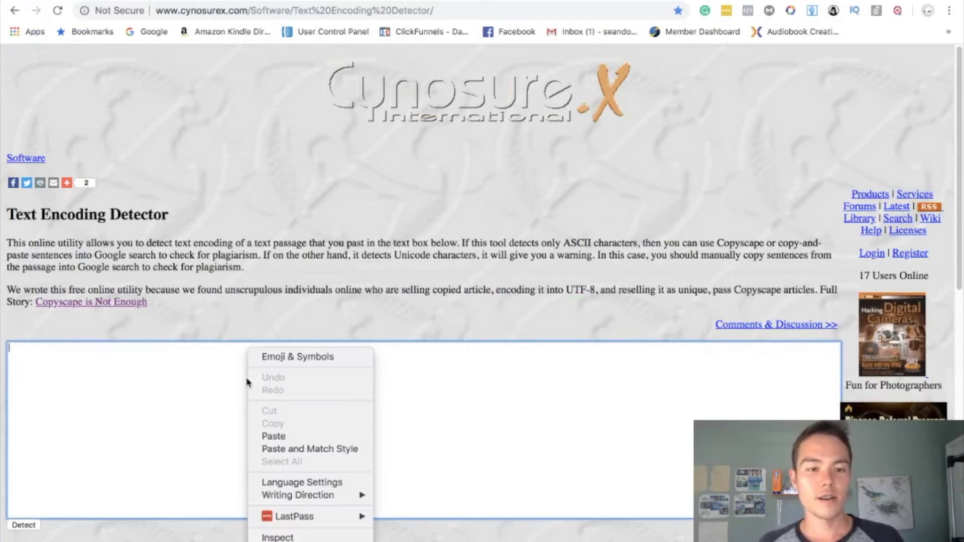
{"action": "left_click", "coordinate": [268, 436]}
{"action": "left_click", "coordinate": [26, 528]}
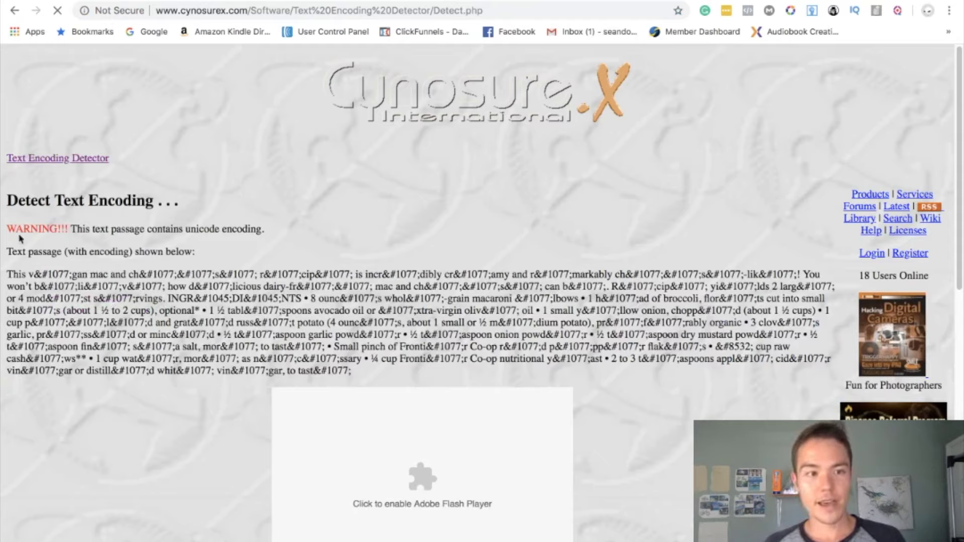
- Inspect the unicode WARNING line and a &#1077; code in the flagged passage
{"action": "left_click_drag", "start_coordinate": [7, 226], "coordinate": [316, 243]}
{"action": "left_click", "coordinate": [183, 327]}
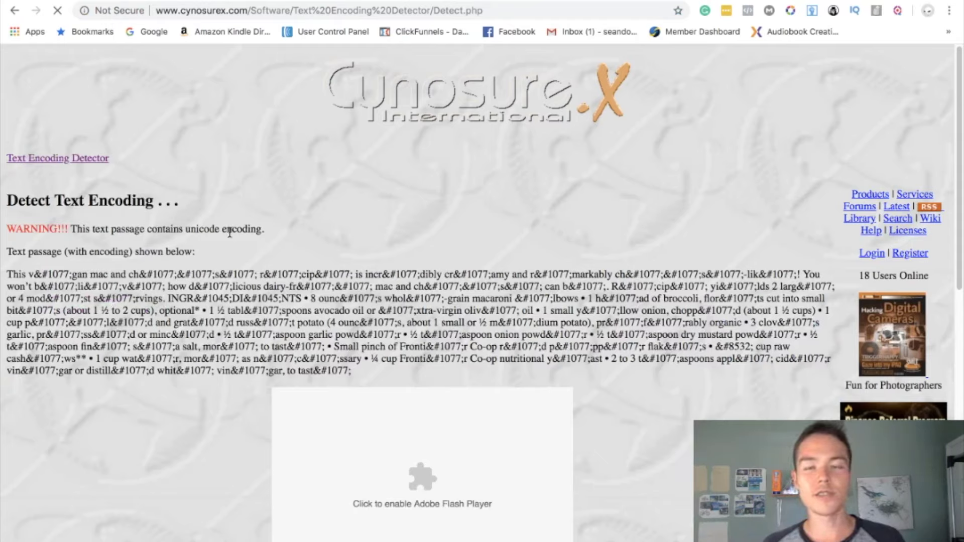
{"action": "scroll", "coordinate": [111, 268], "scroll_direction": "down", "scroll_amount": 2}
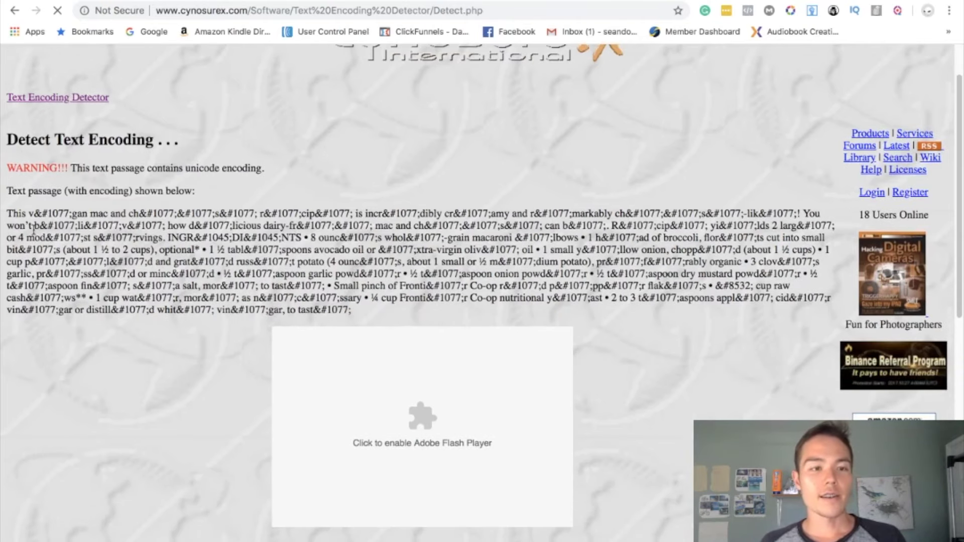
{"action": "left_click_drag", "start_coordinate": [42, 213], "coordinate": [72, 214]}
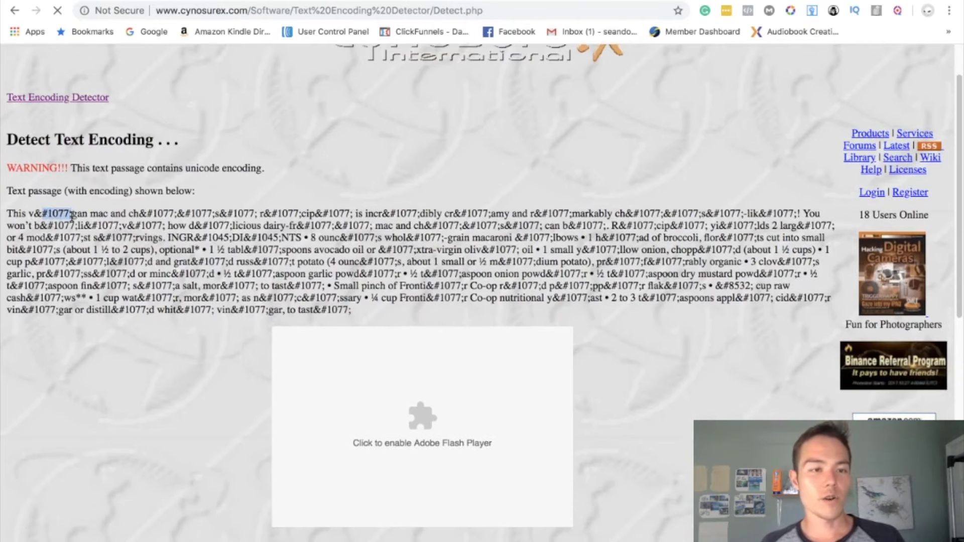
{"action": "left_click", "coordinate": [129, 211]}
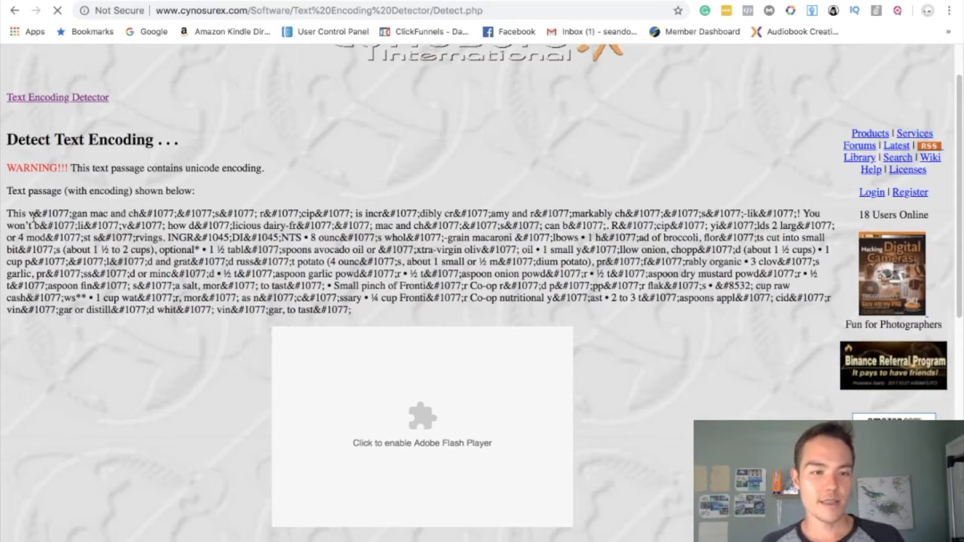